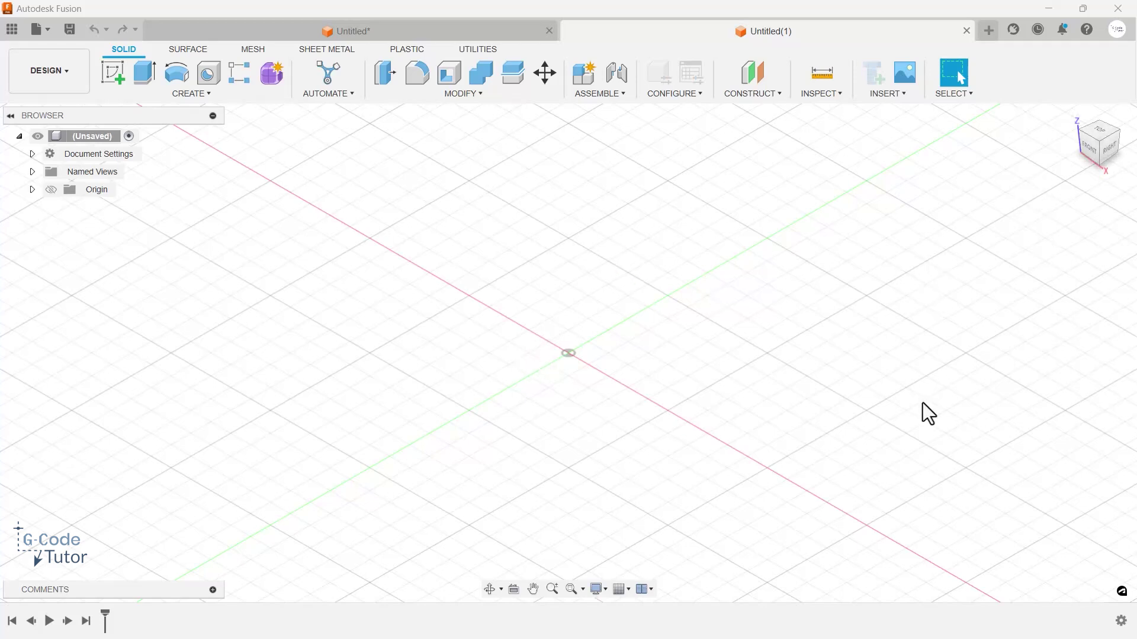
- Sketch a 100 mm by 100 mm rectangle from the origin on the horizontal XY plane and finish the sketch
left_click(1101, 135)
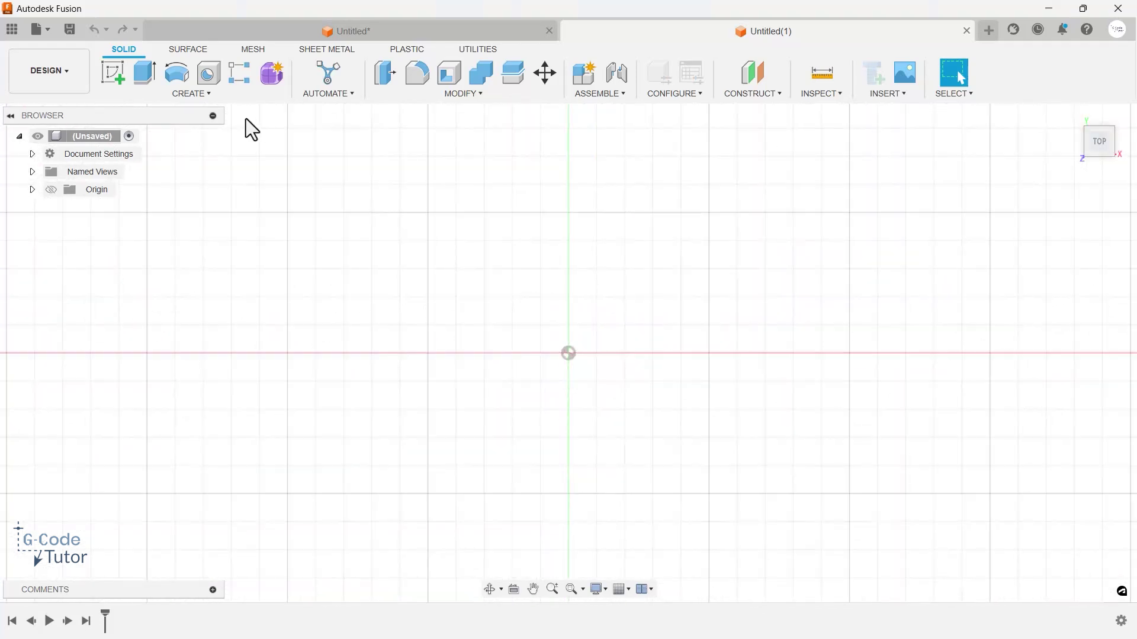
left_click(121, 80)
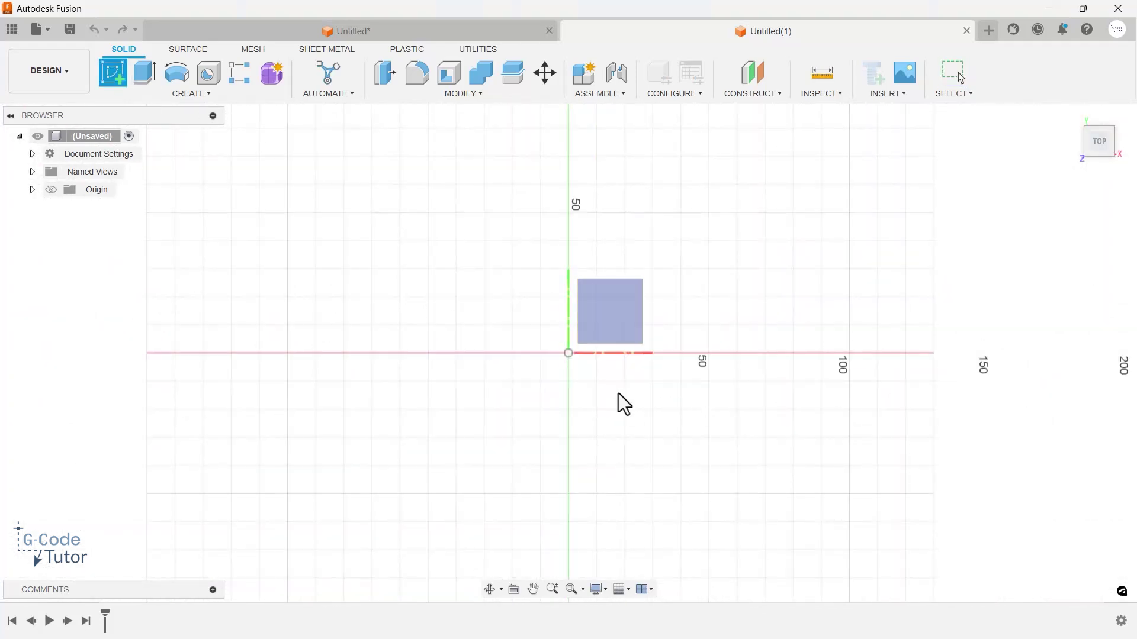
left_click(606, 312)
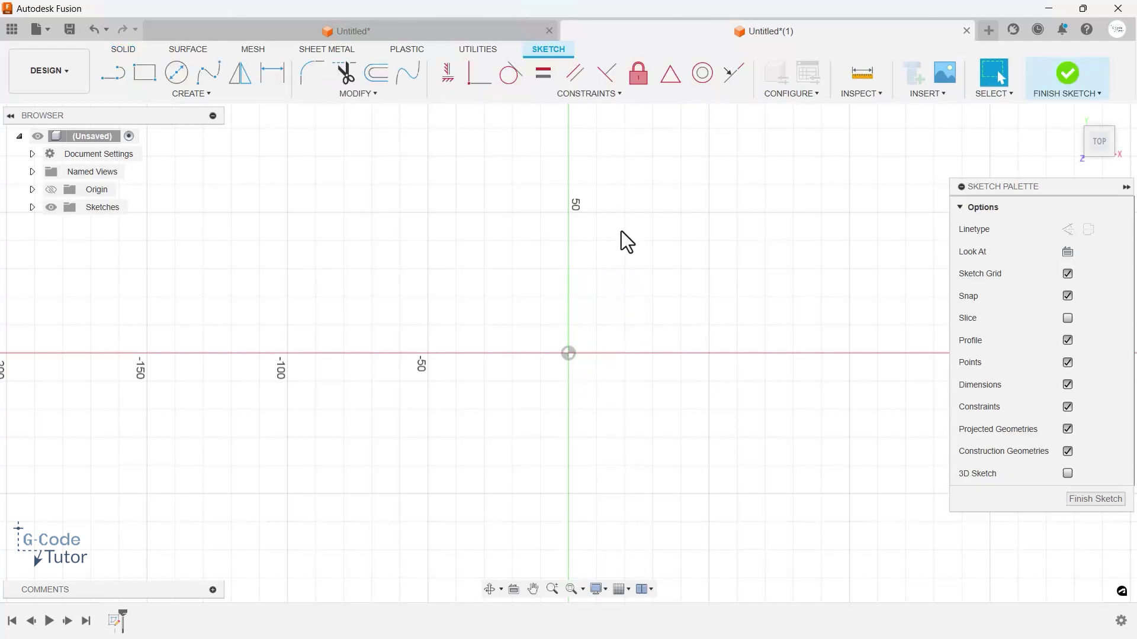
left_click(147, 76)
left_click(569, 353)
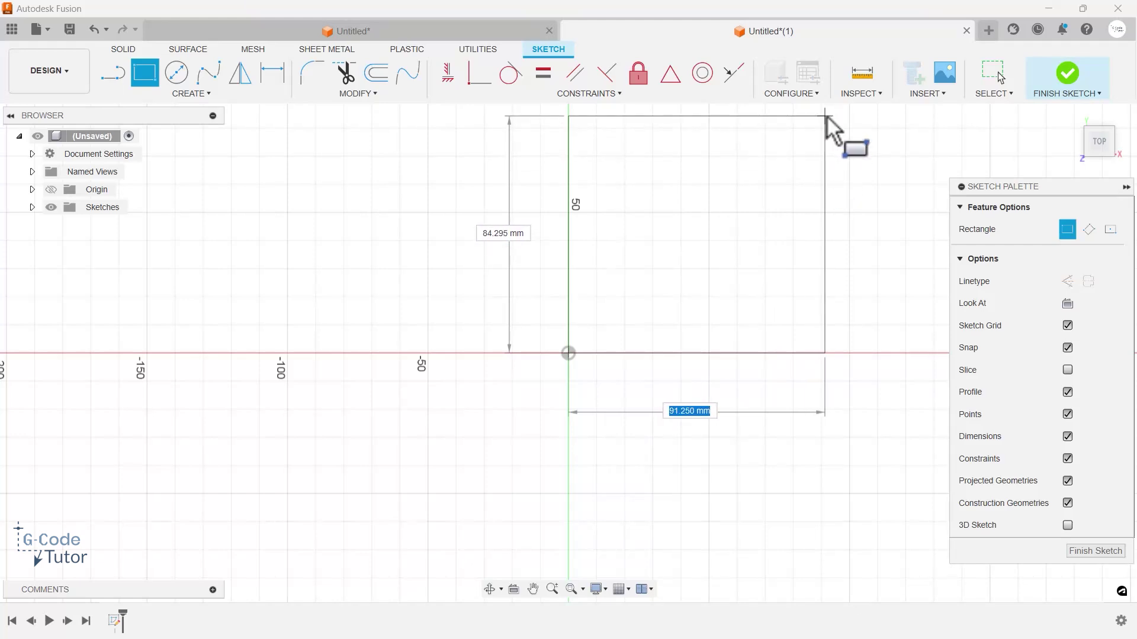
type("100")
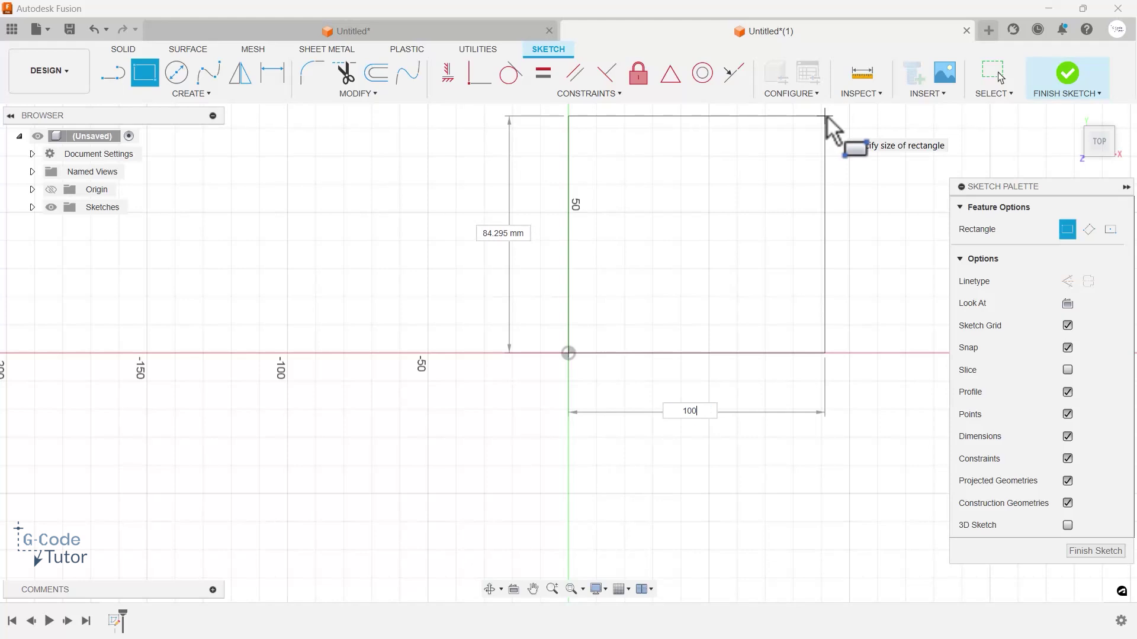
key("Tab")
type("100")
key("Tab")
key("Return")
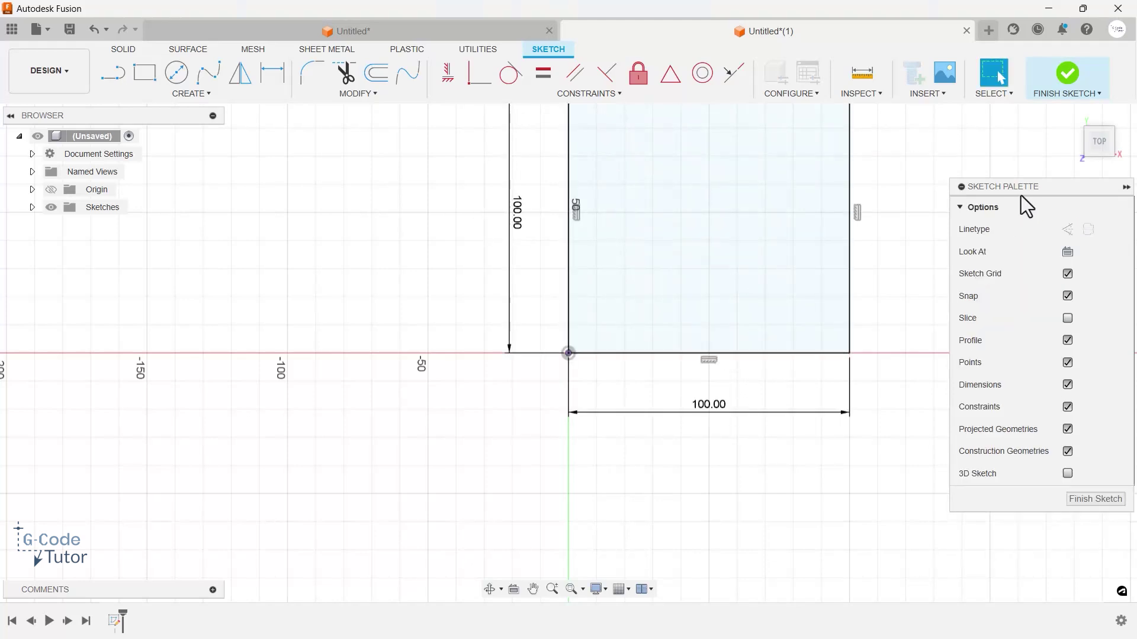
key("m")
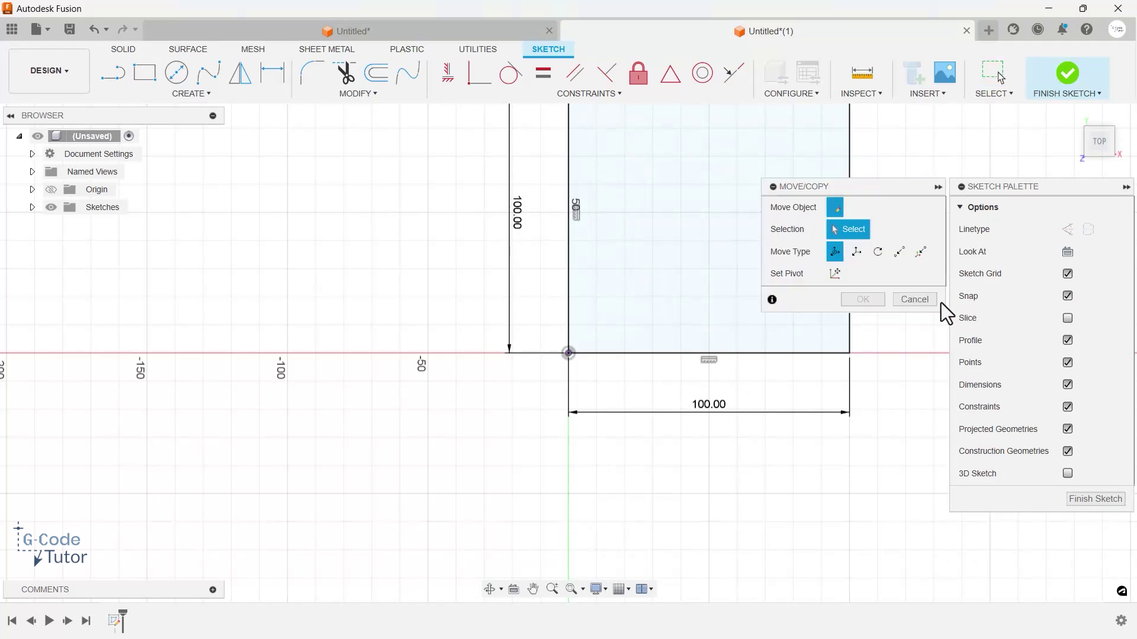
key("Escape")
middle_click_drag(907, 262, 763, 337)
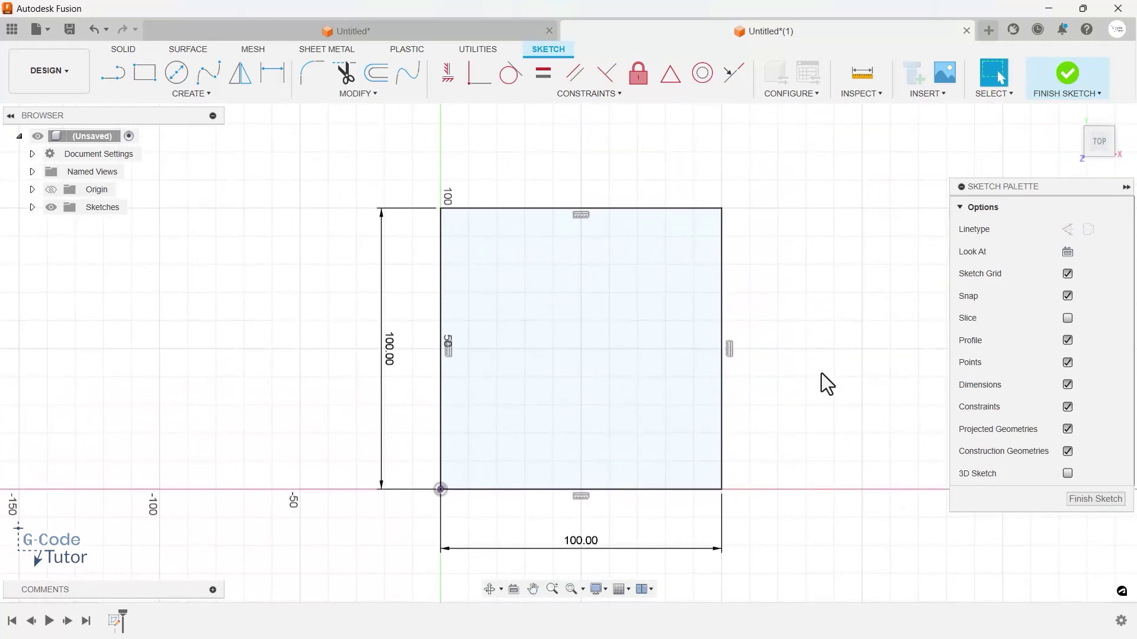
middle_click_drag(822, 374, 801, 338)
scroll(818, 348, "down", 1)
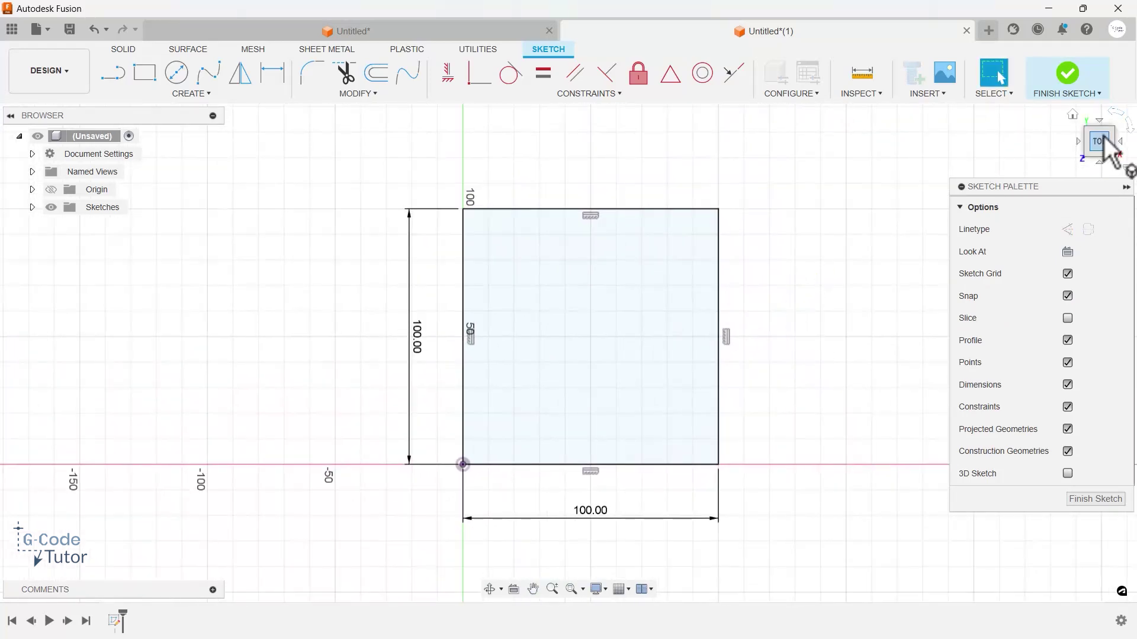
left_click(1079, 121)
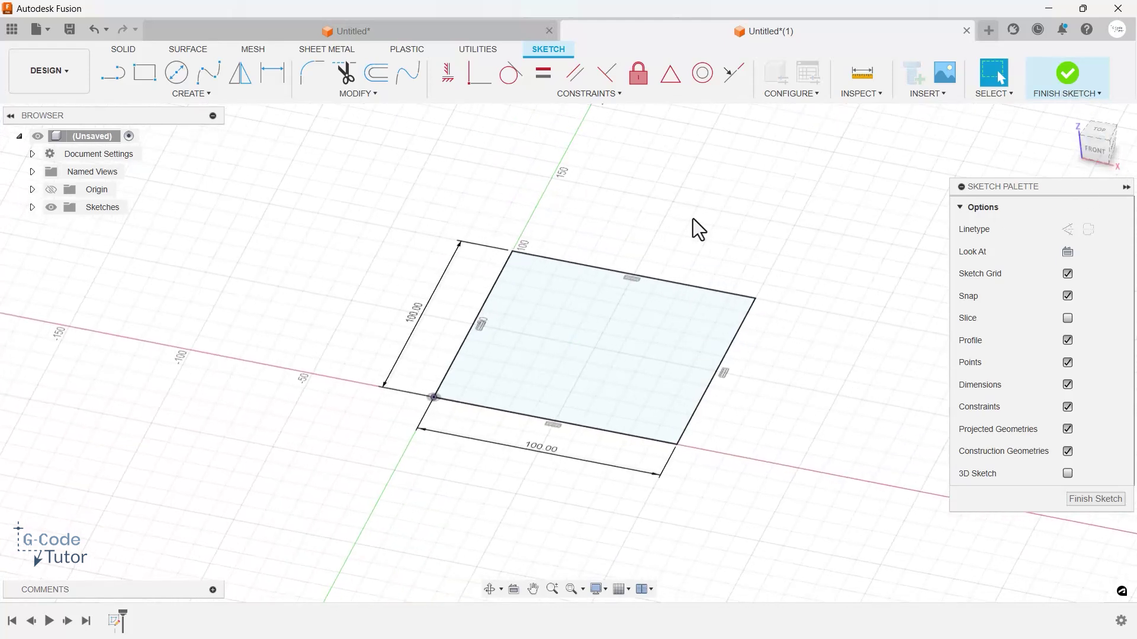
left_click(1068, 74)
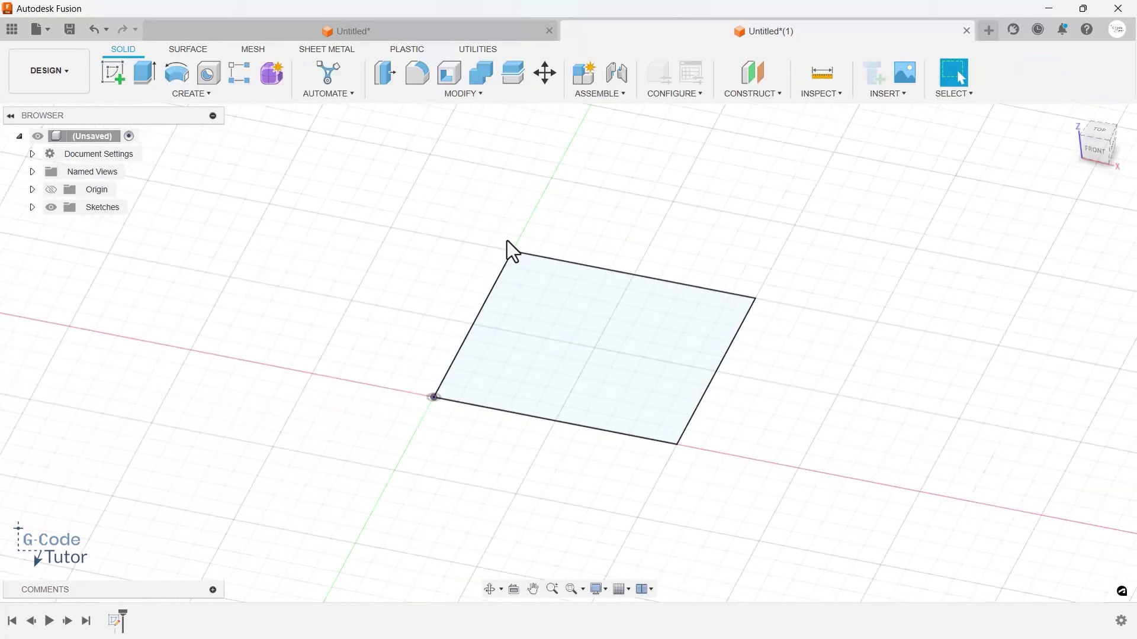
- Extrude the square profile upward 20 mm as a new body using Press Pull
key("q")
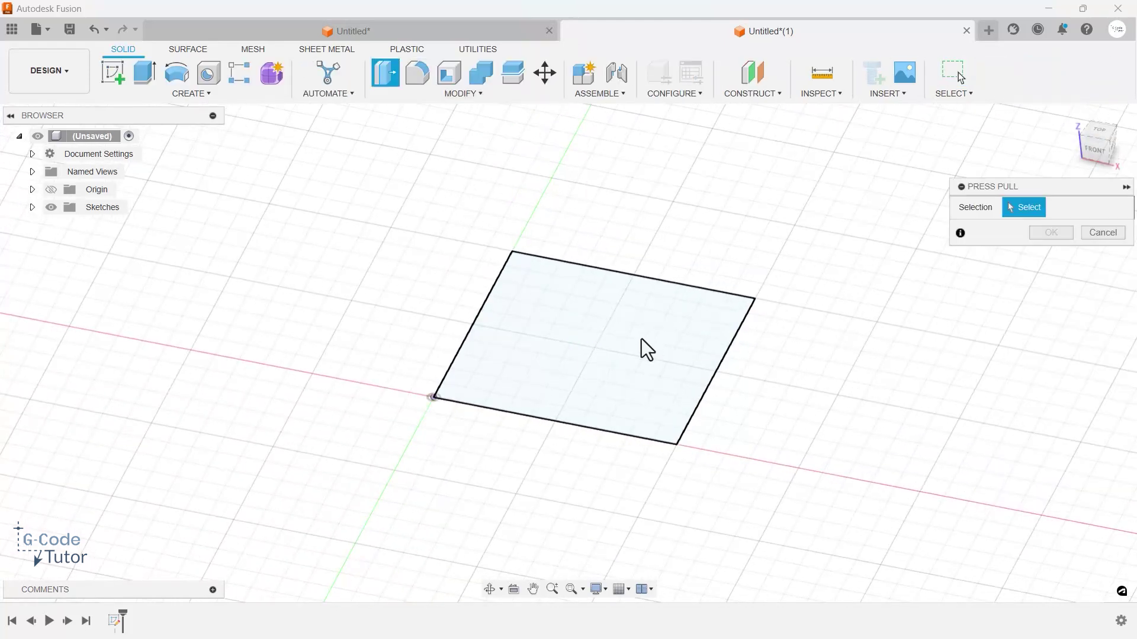
left_click(591, 333)
left_click_drag(592, 330, 601, 299)
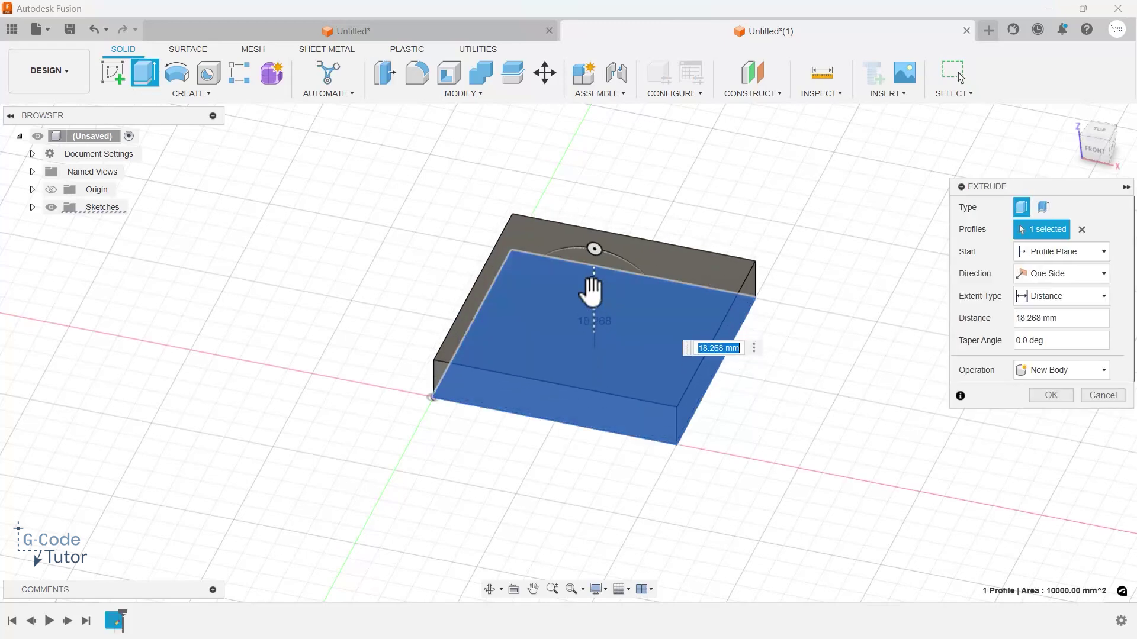
type("20")
key("Return")
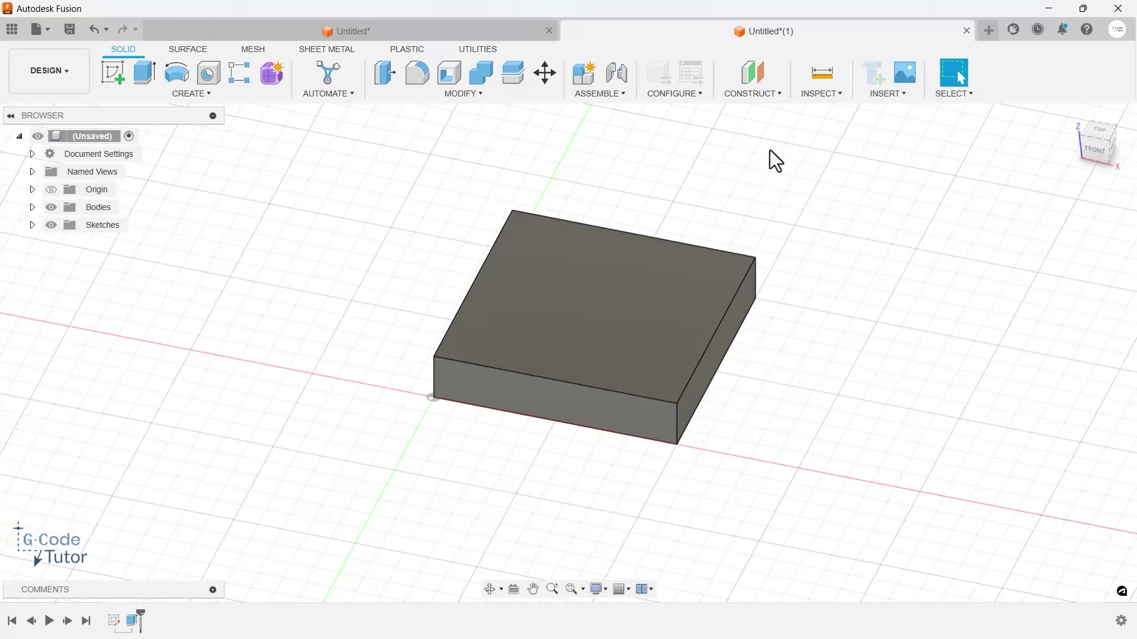
- Construct a midplane between the plate's front side face and the opposite back side face
left_click(758, 96)
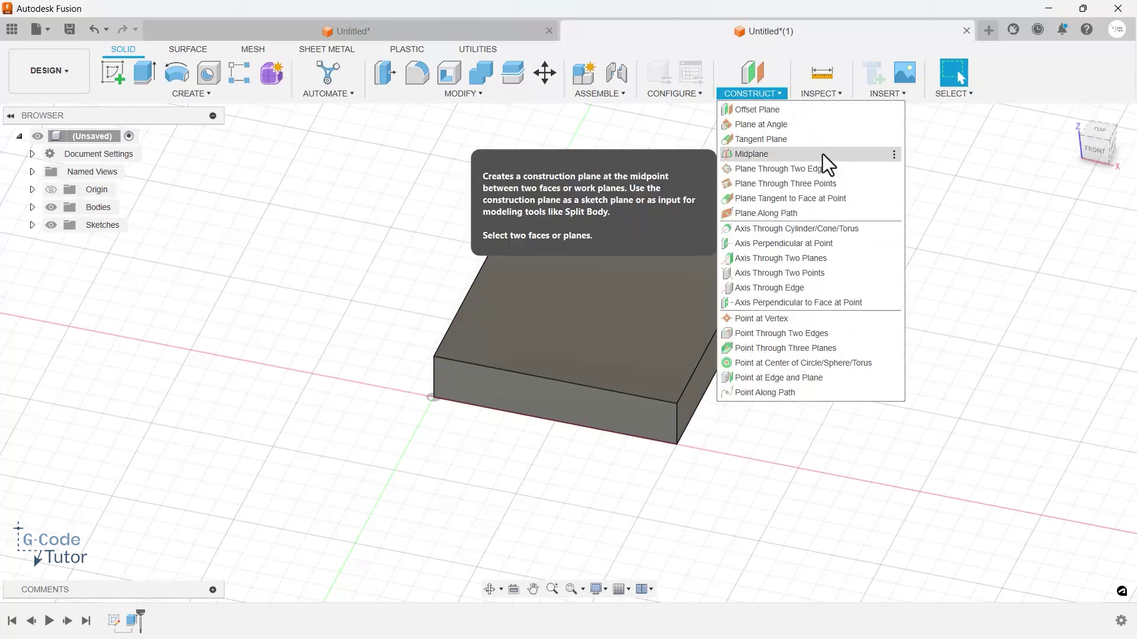
left_click(923, 169)
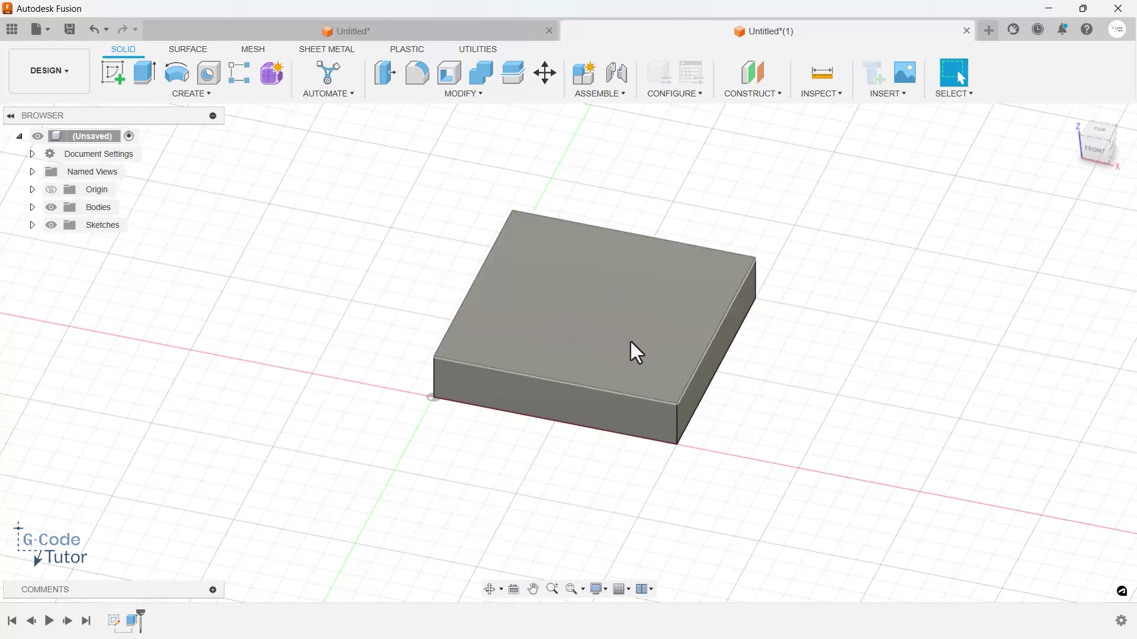
left_click(750, 94)
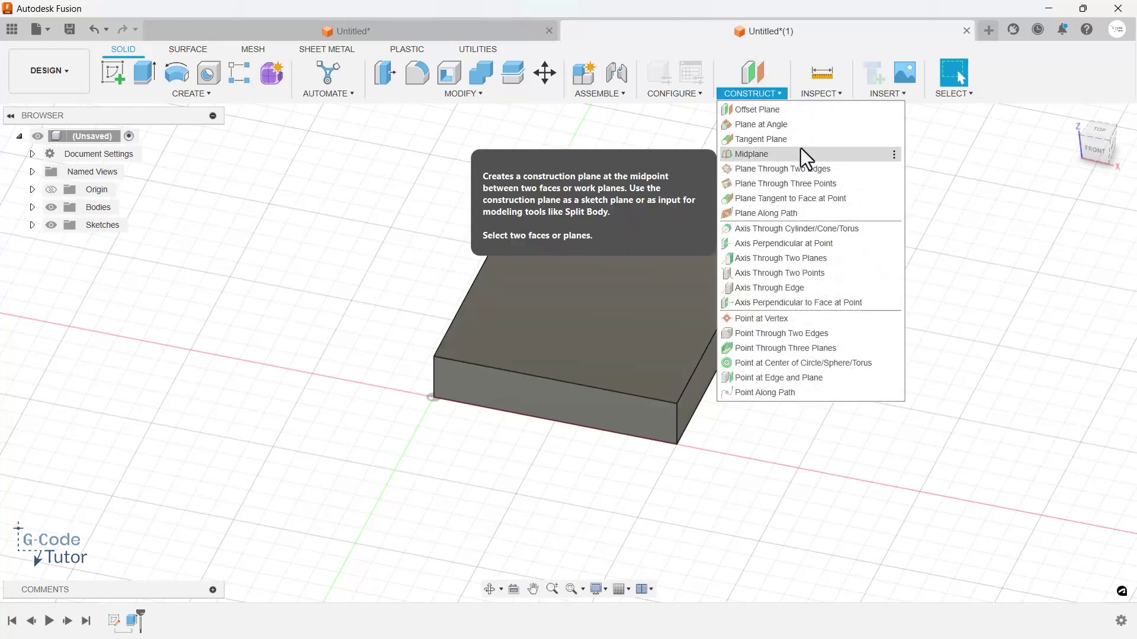
left_click(801, 153)
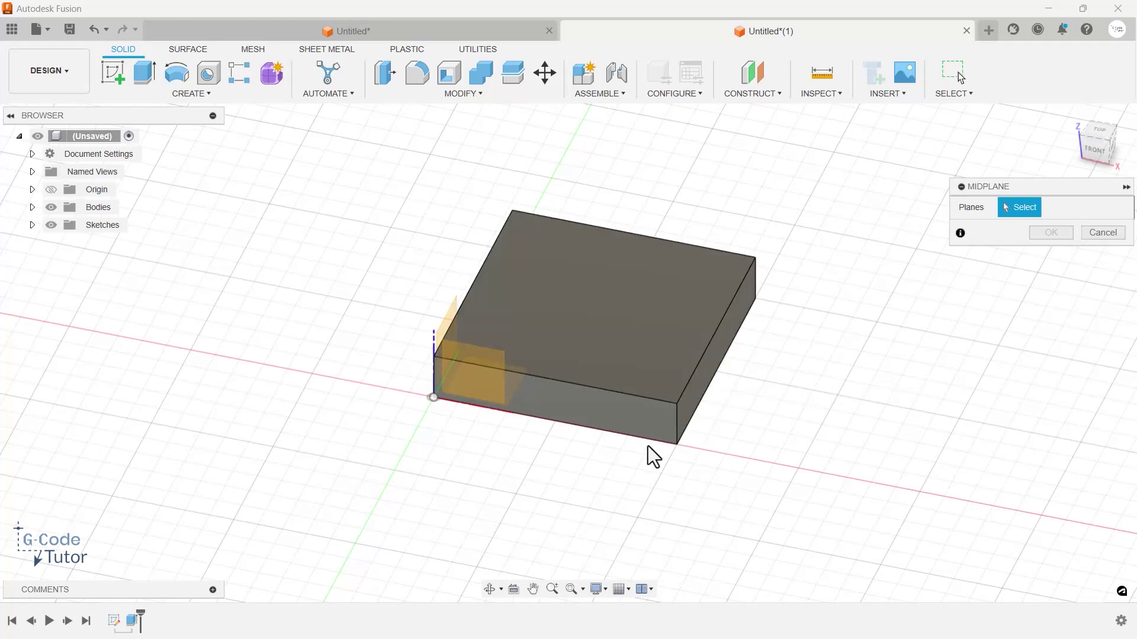
left_click(637, 411)
middle_click_drag(978, 378, 898, 396)
scroll(933, 375, "down", 2)
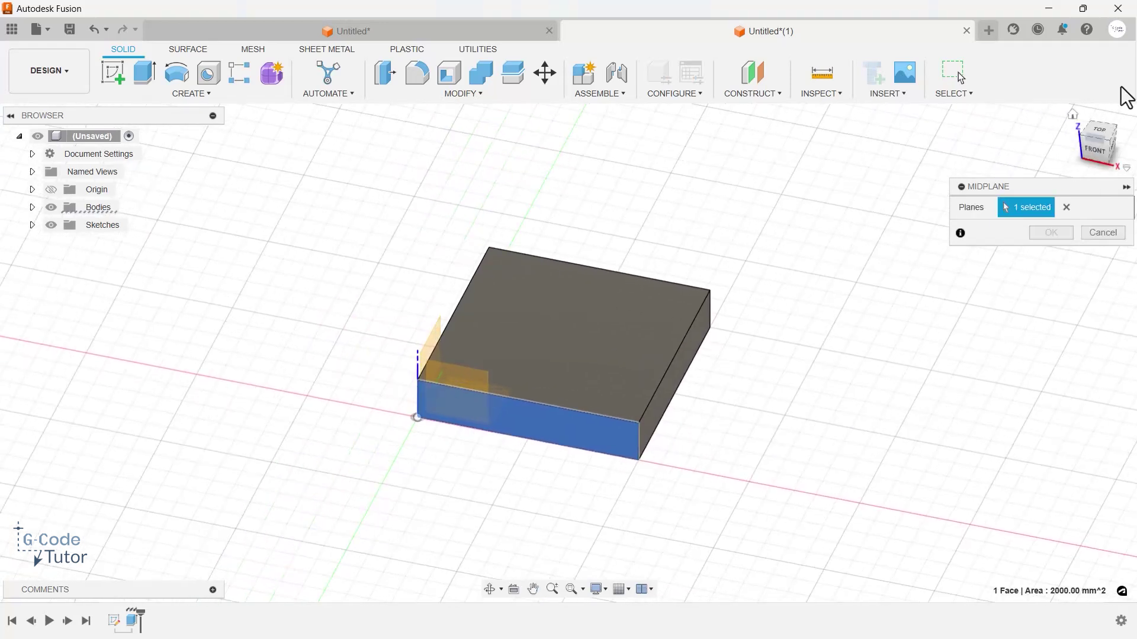
left_click_drag(1113, 148, 728, 367)
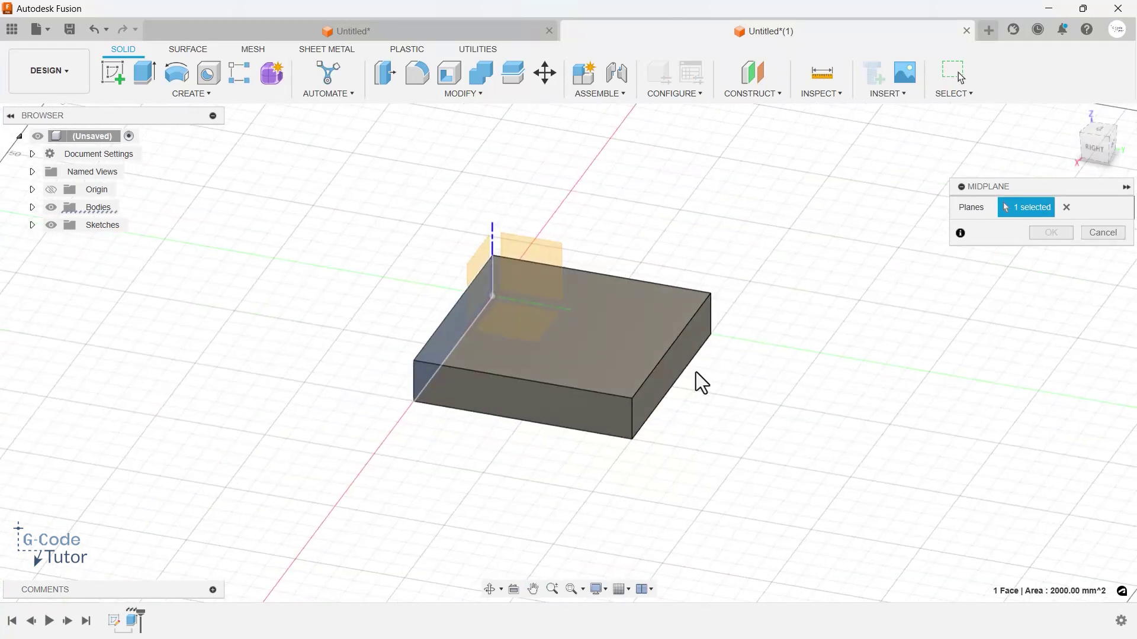
left_click(680, 377)
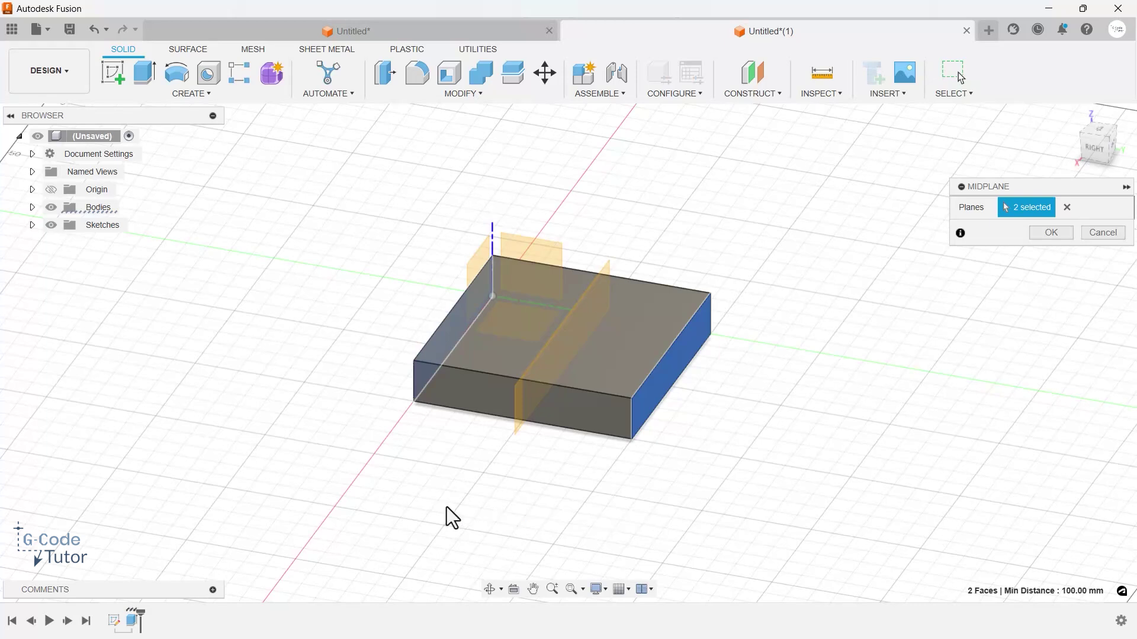
left_click(1048, 232)
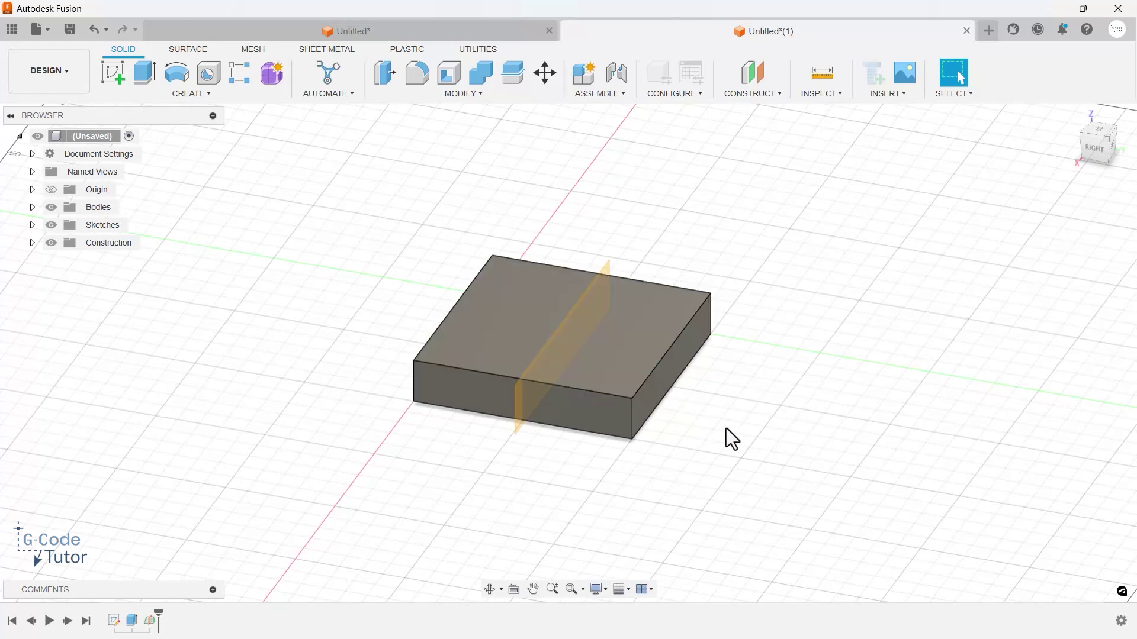
- Sketch a closed right triangle on the midplane, with its base on the plate's top surface and a vertical side, and finish the sketch
left_click(1096, 148)
middle_click_drag(817, 337, 822, 314, "shift")
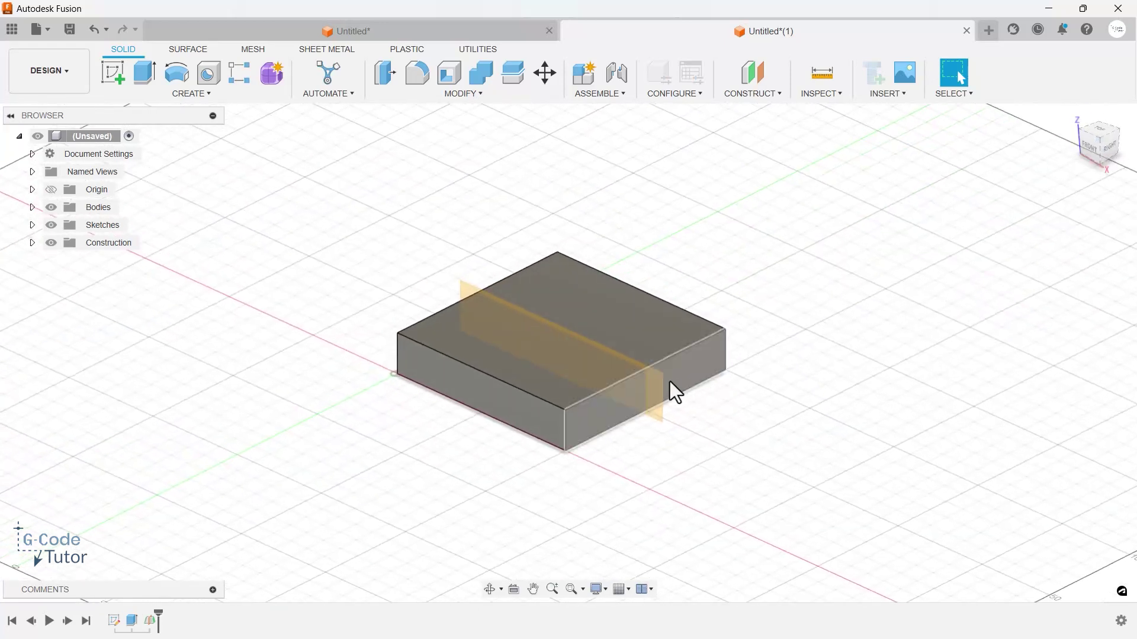
left_click(121, 75)
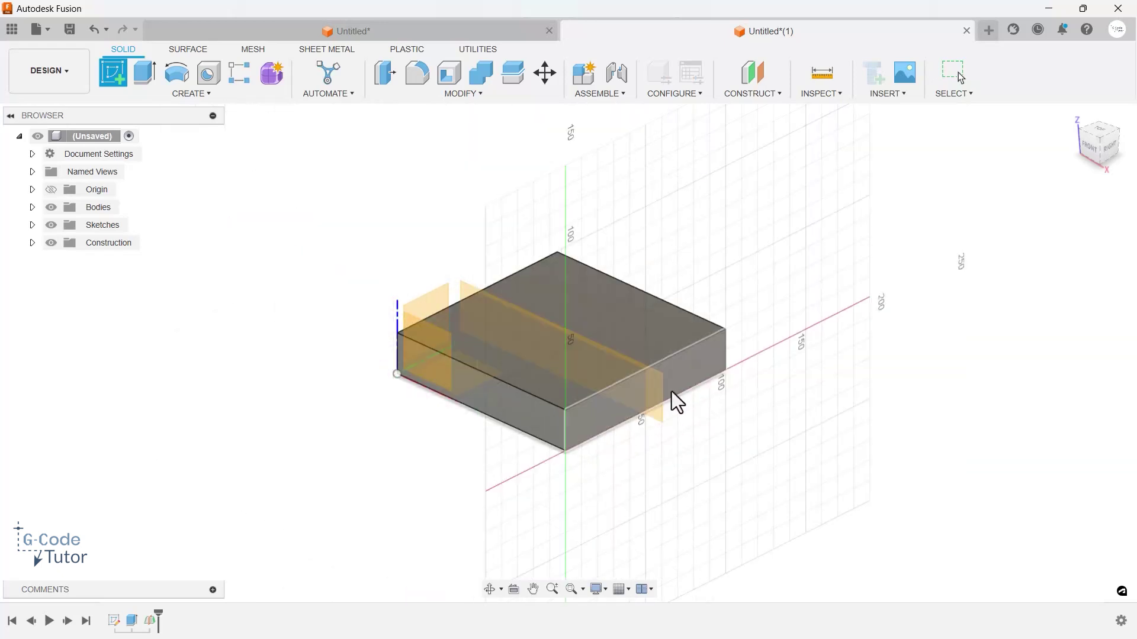
left_click(651, 399)
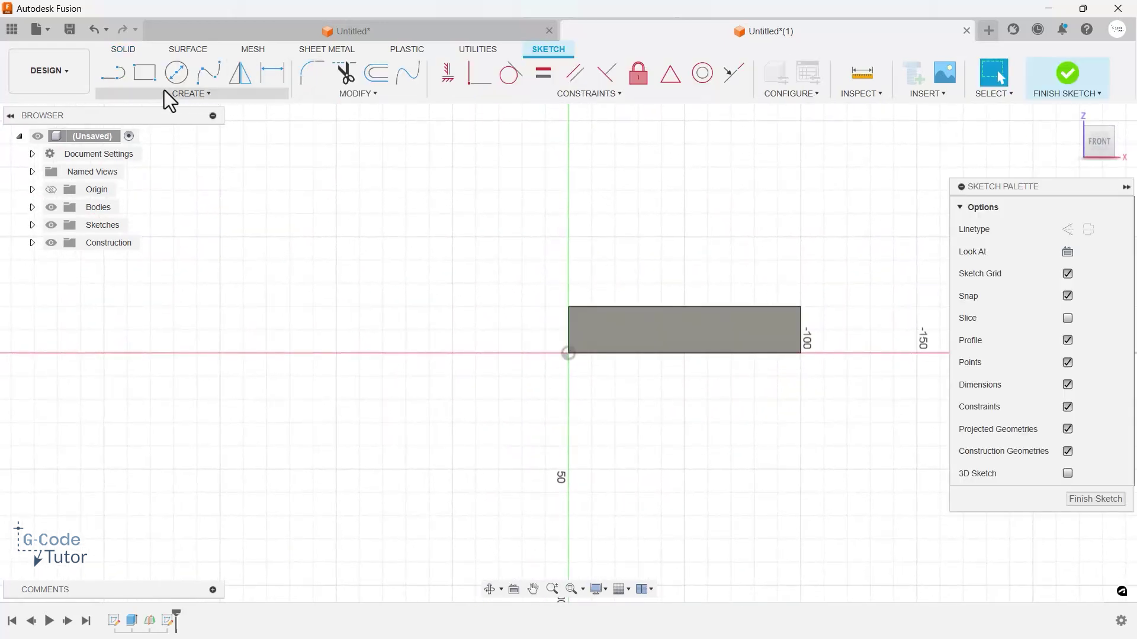
left_click(114, 76)
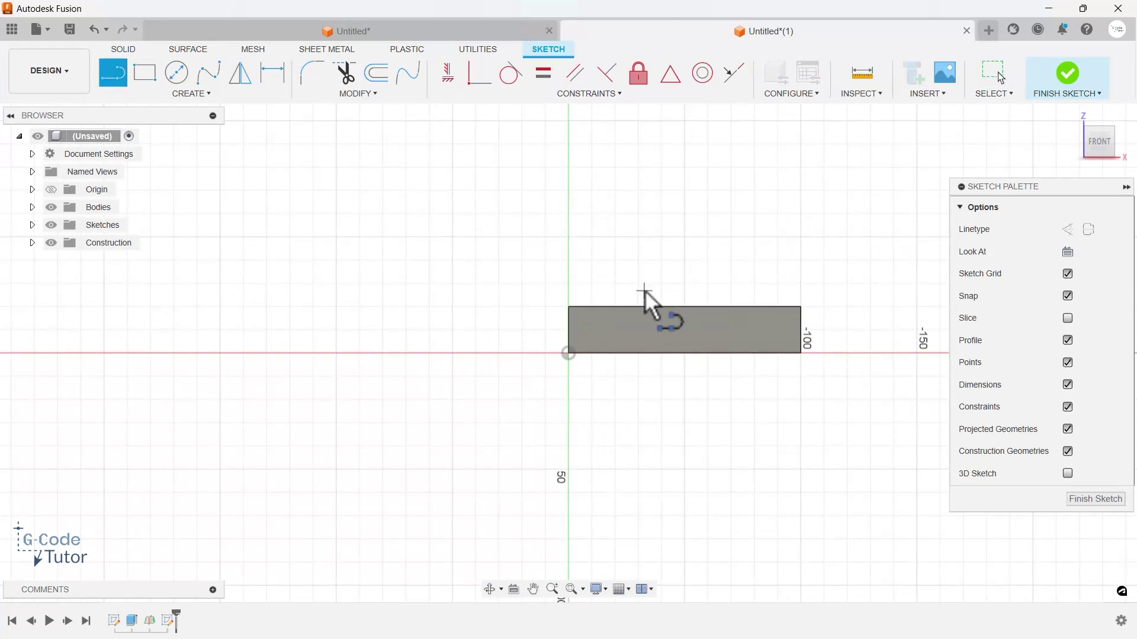
left_click(615, 306)
left_click(732, 197)
left_click(732, 306)
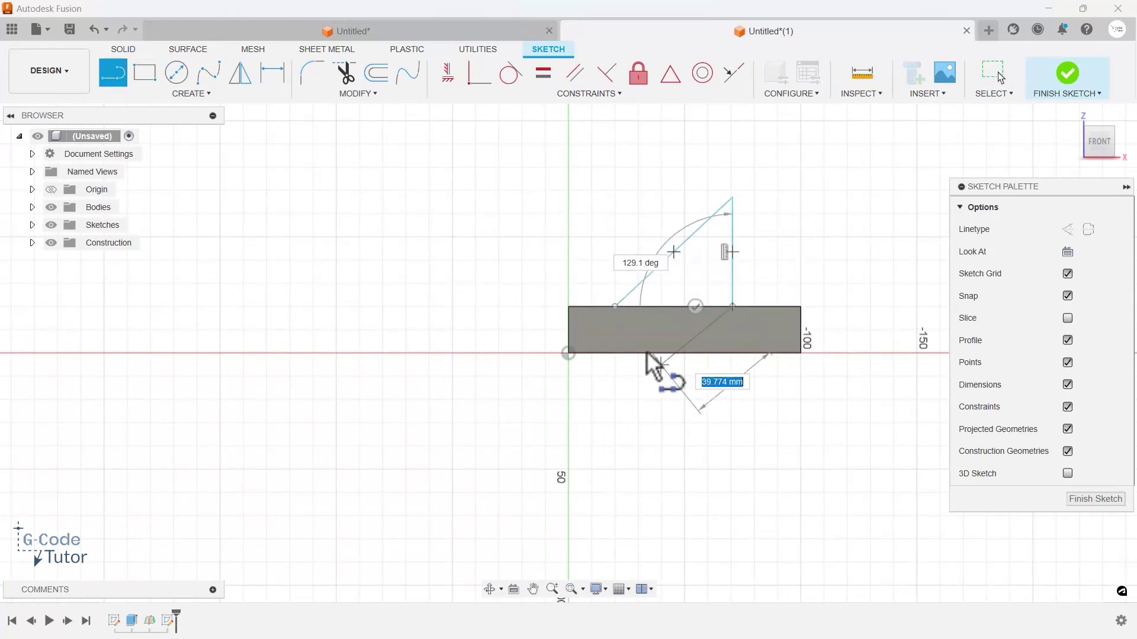
left_click(616, 306)
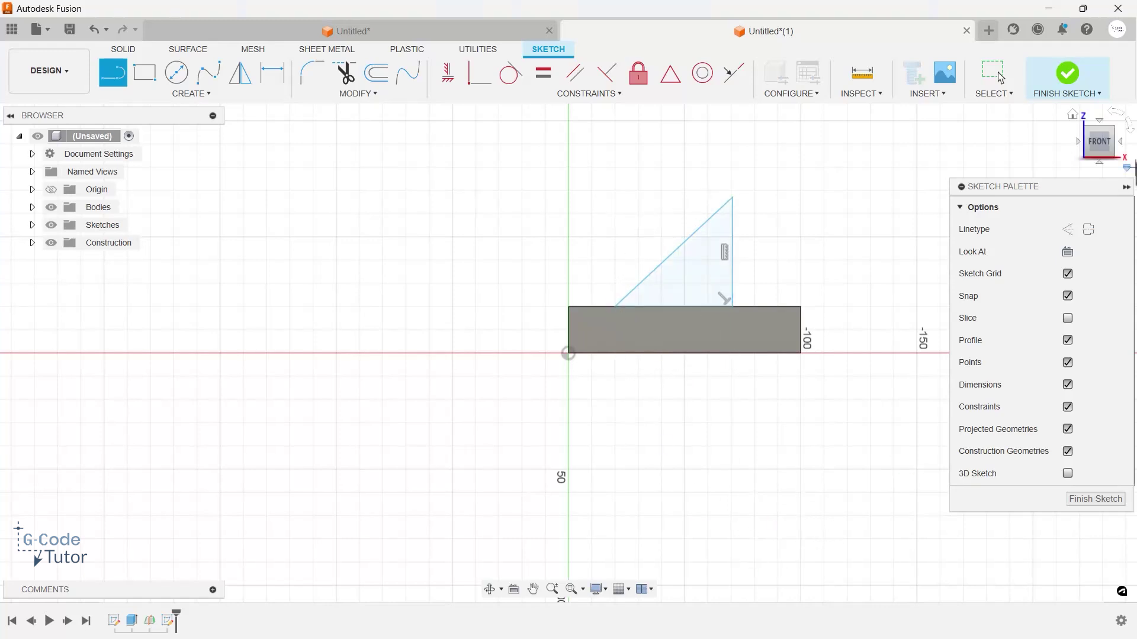
left_click(1067, 74)
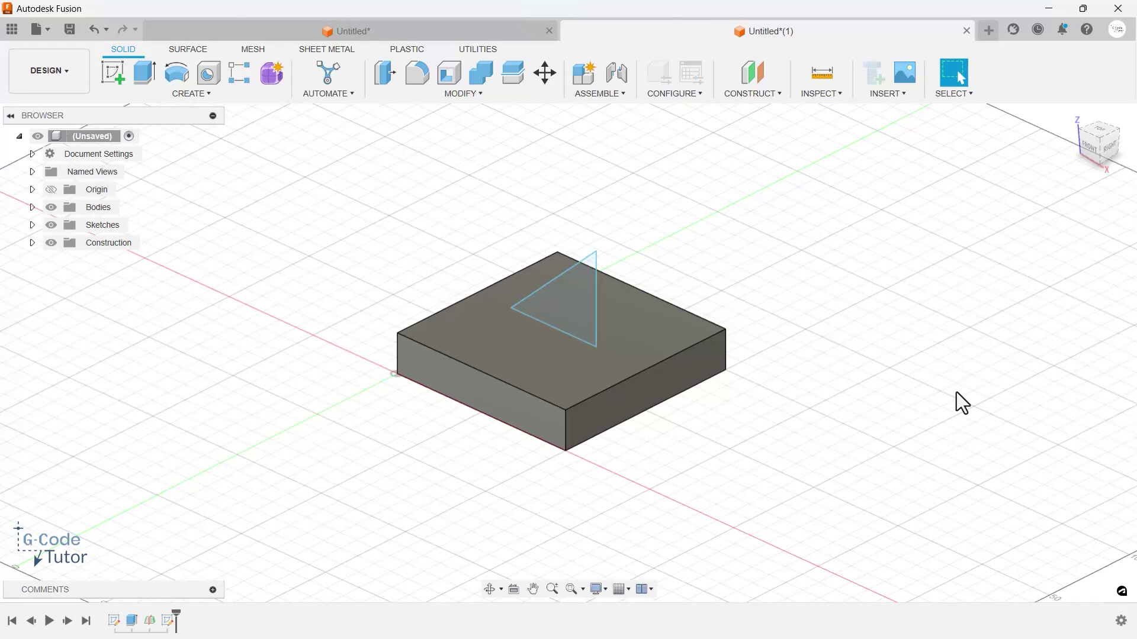
- Construct a plane offset inward from the plate's RIGHT side face and select the new plane
middle_click_drag(958, 280, 958, 251, "shift")
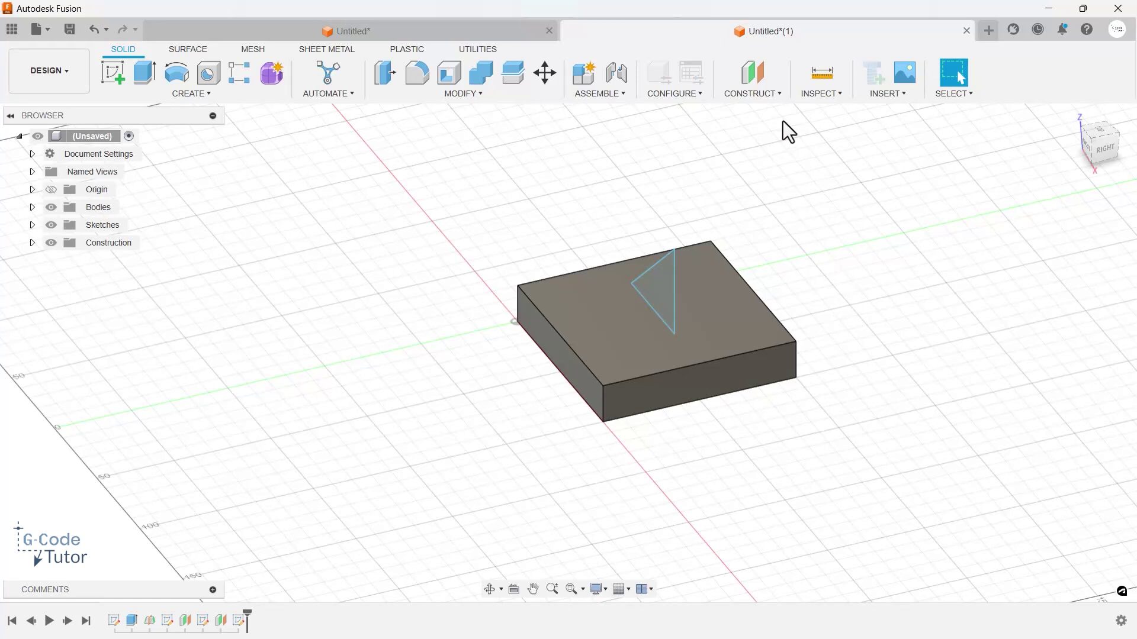
left_click(765, 95)
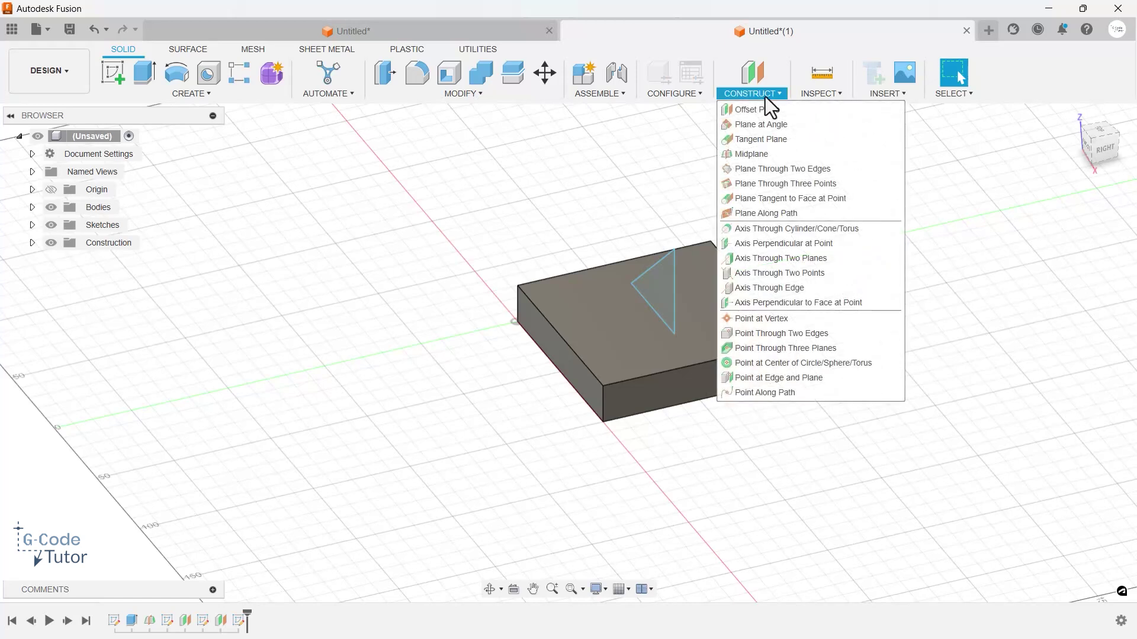
left_click(763, 112)
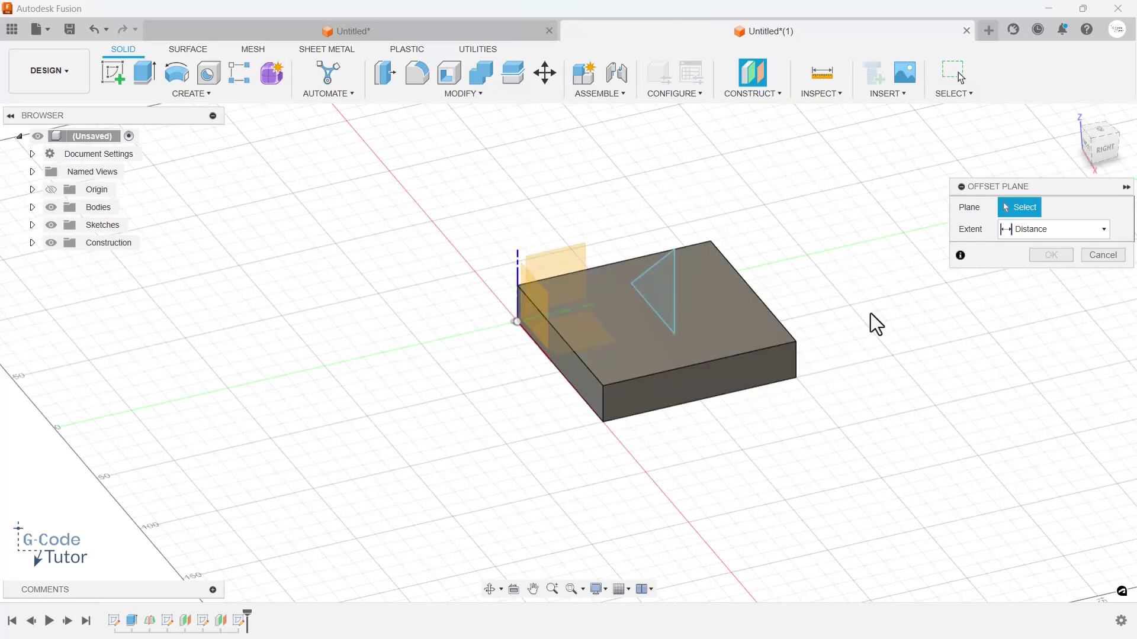
left_click(747, 370)
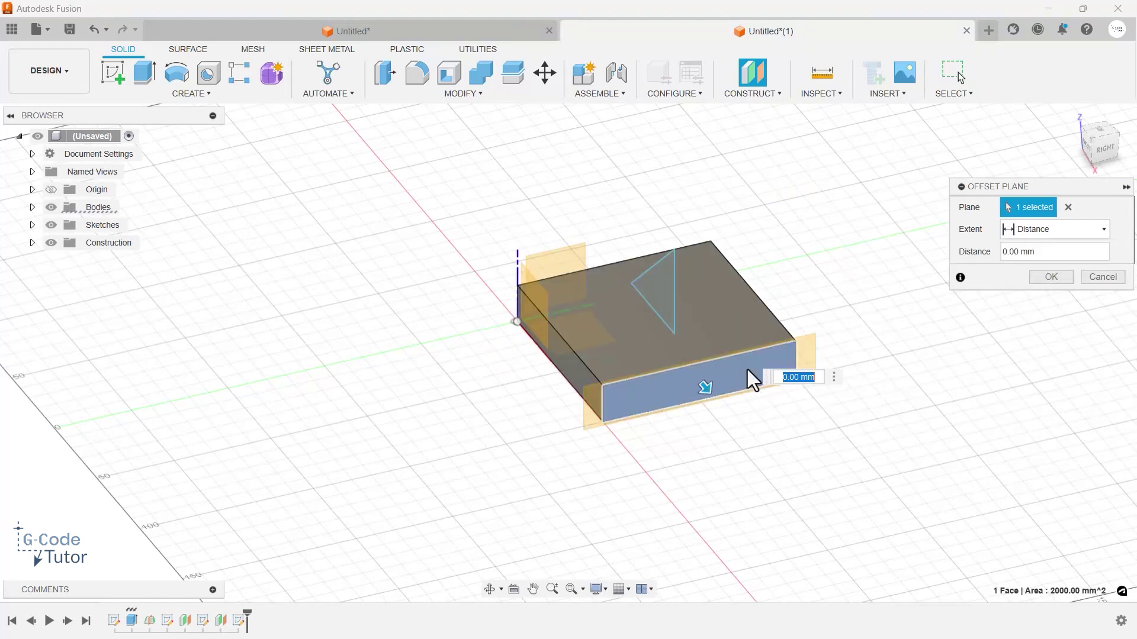
left_click_drag(705, 388, 674, 383)
key("Return")
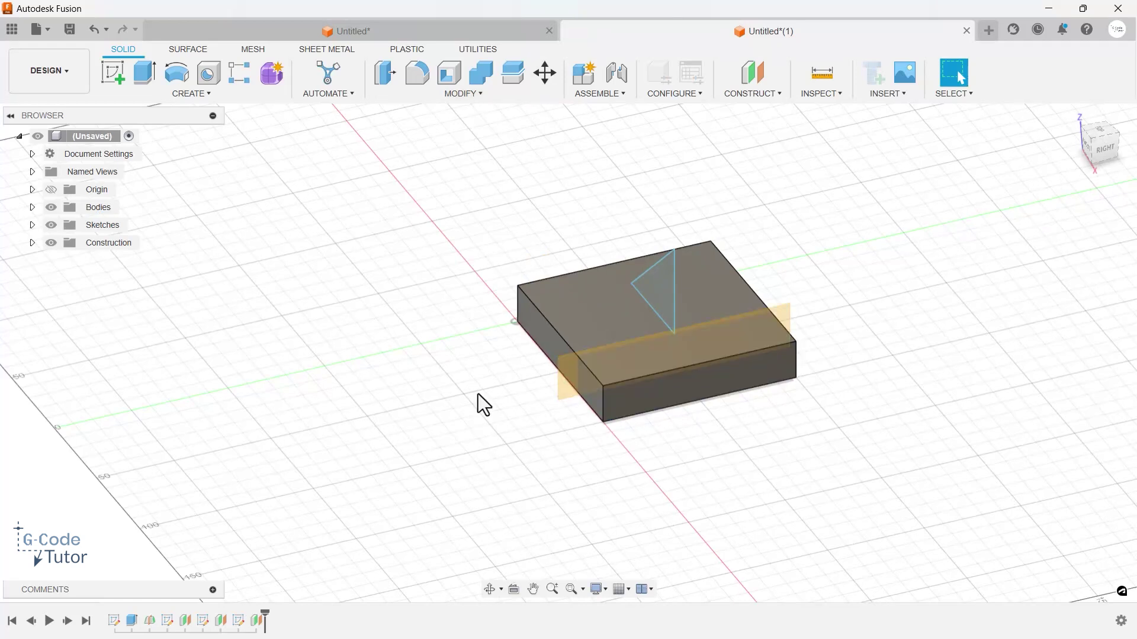
left_click(573, 385)
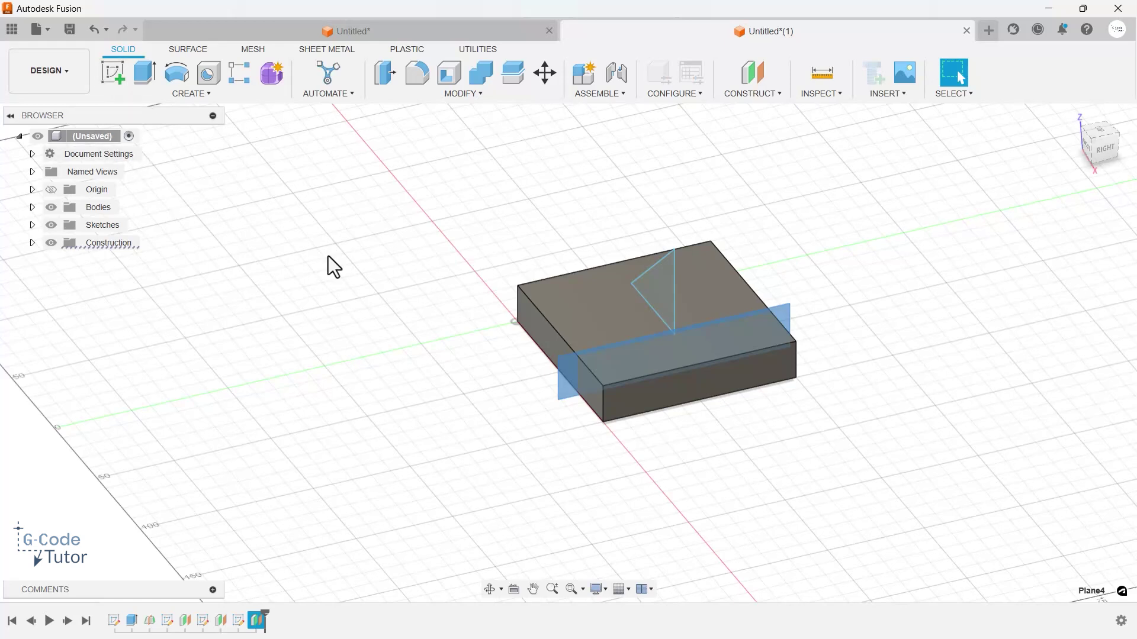
- Sketch a closed right triangle on the offset plane, with its base on the plate's top surface and a vertical side, and finish the sketch
left_click(112, 73)
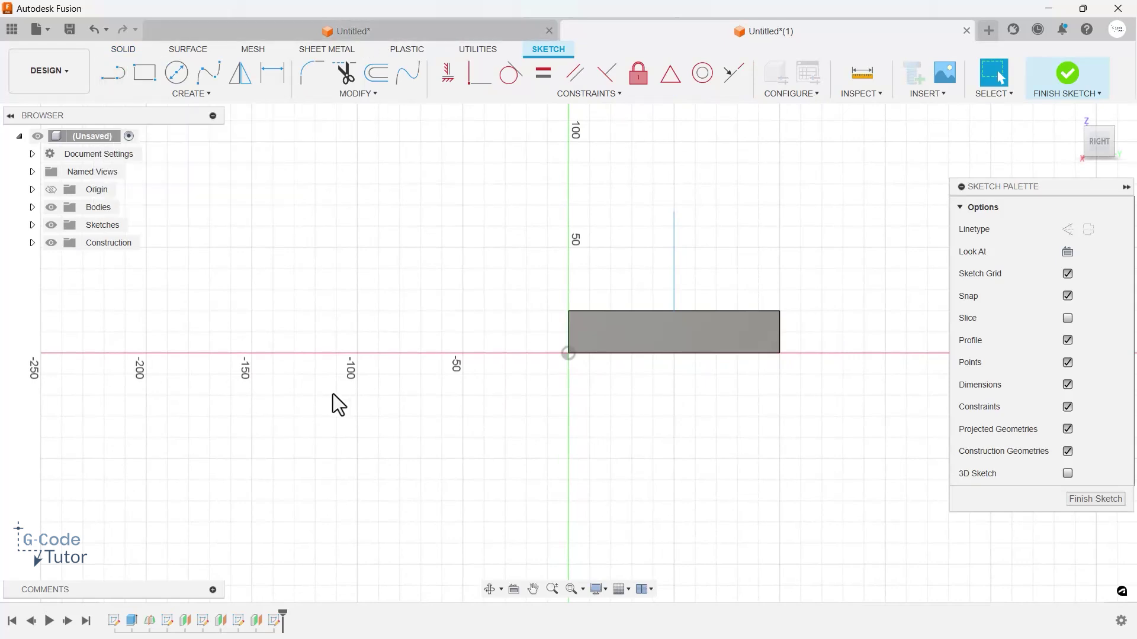
key("l")
left_click(613, 310)
left_click(703, 237)
left_click(703, 310)
left_click(611, 309)
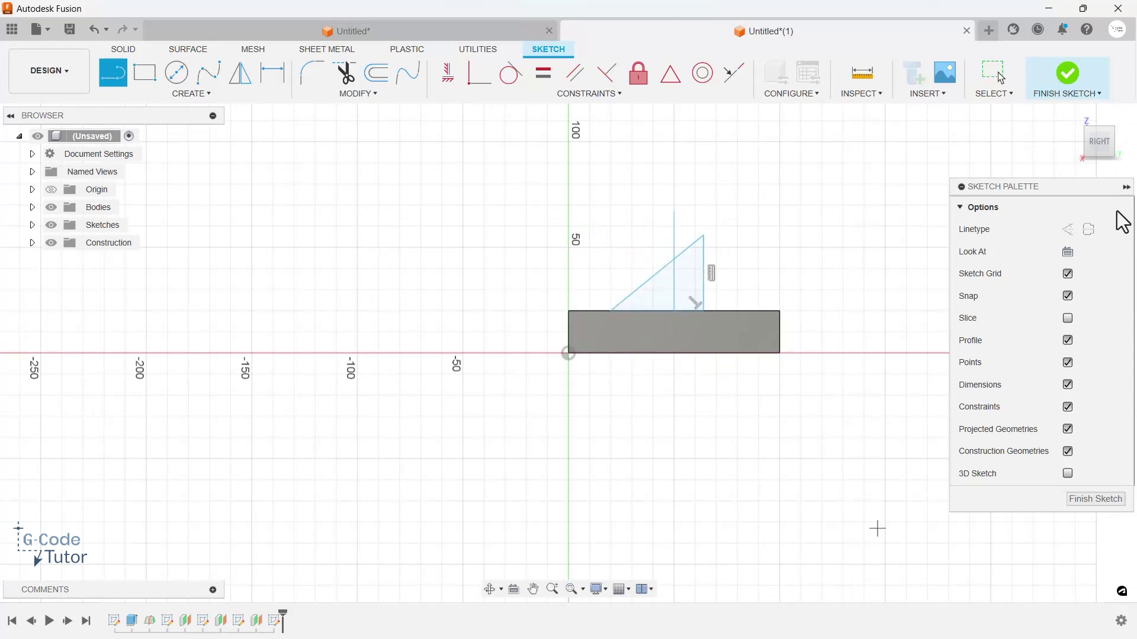
left_click(1066, 83)
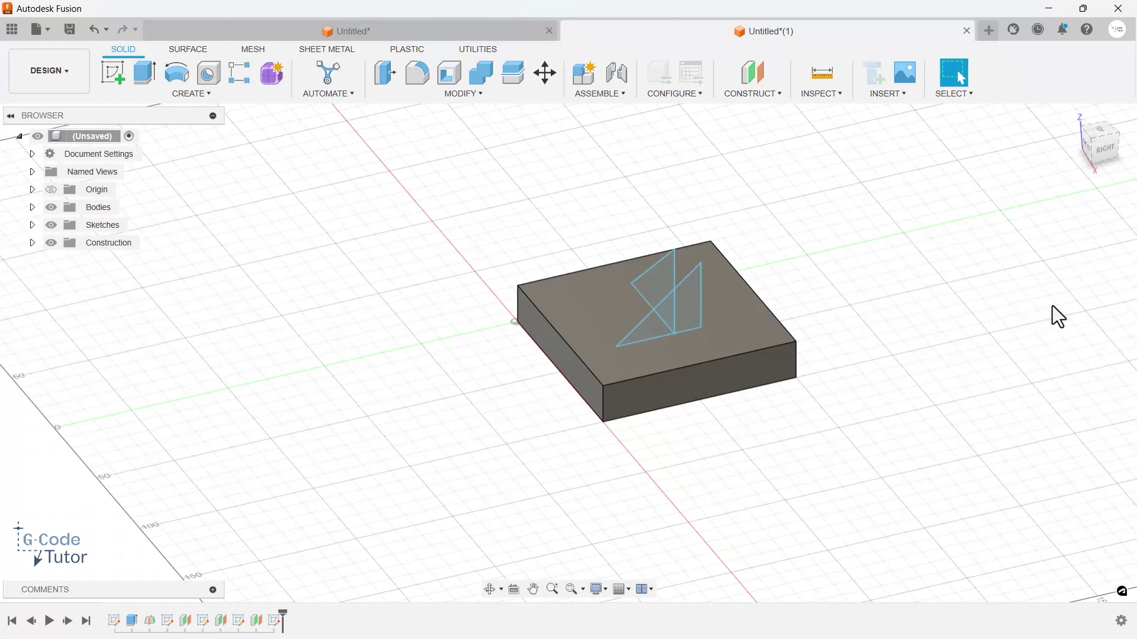
left_click(772, 94)
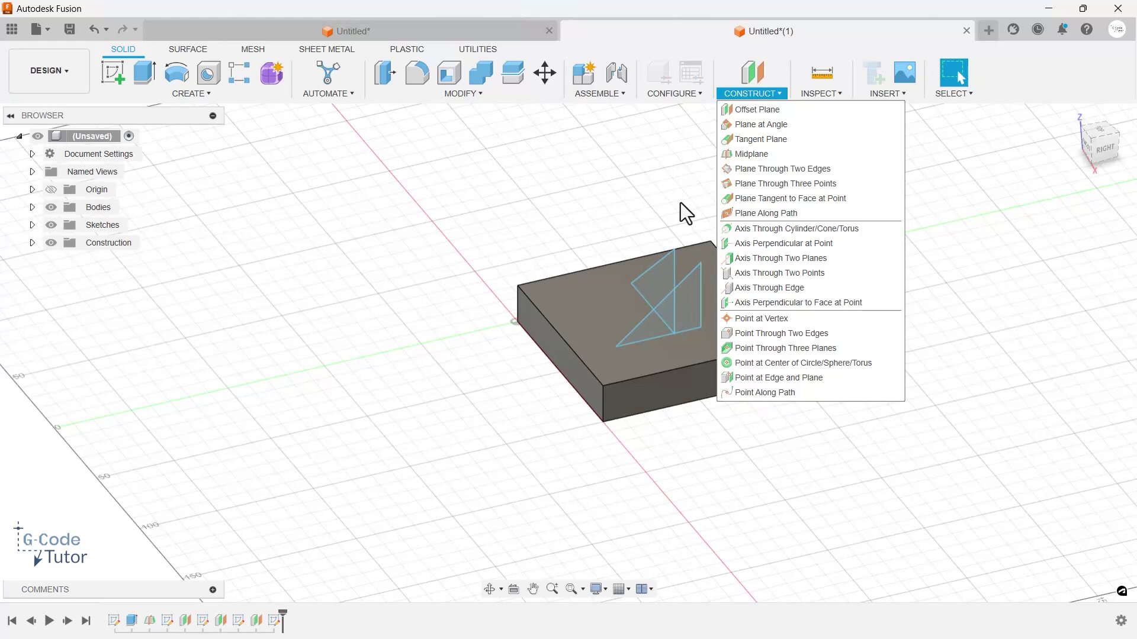
left_click(753, 88)
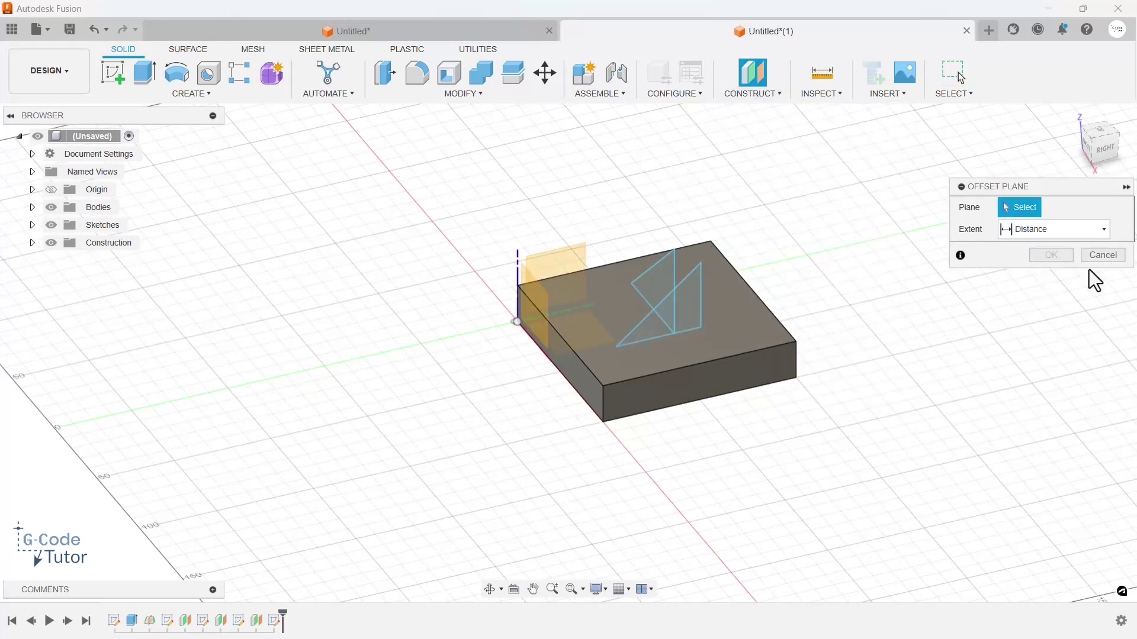
left_click(1102, 254)
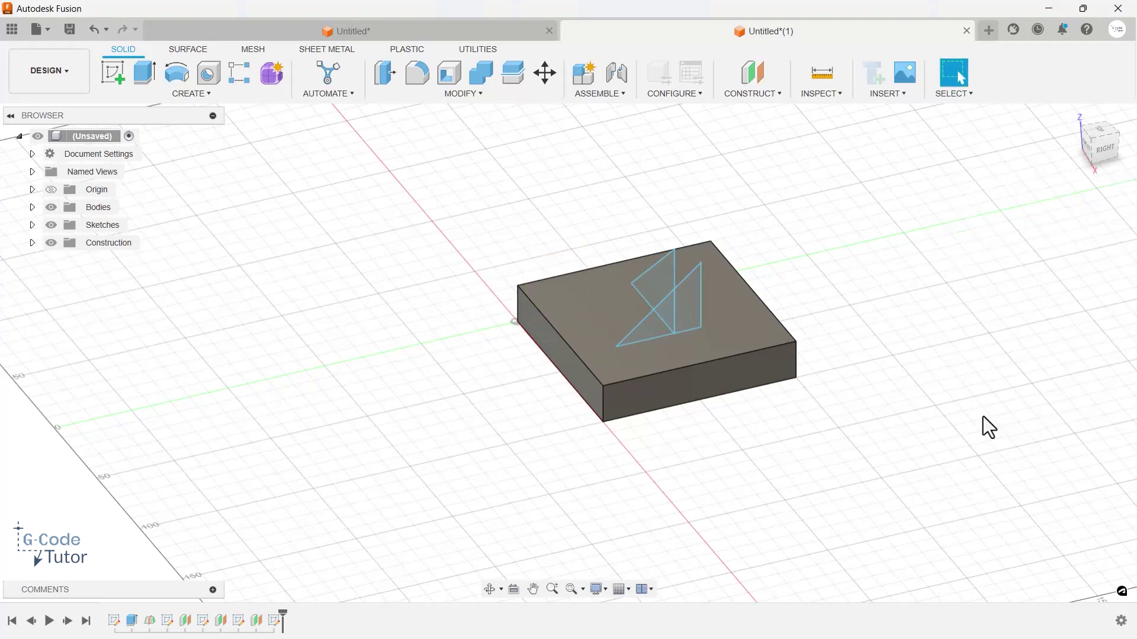
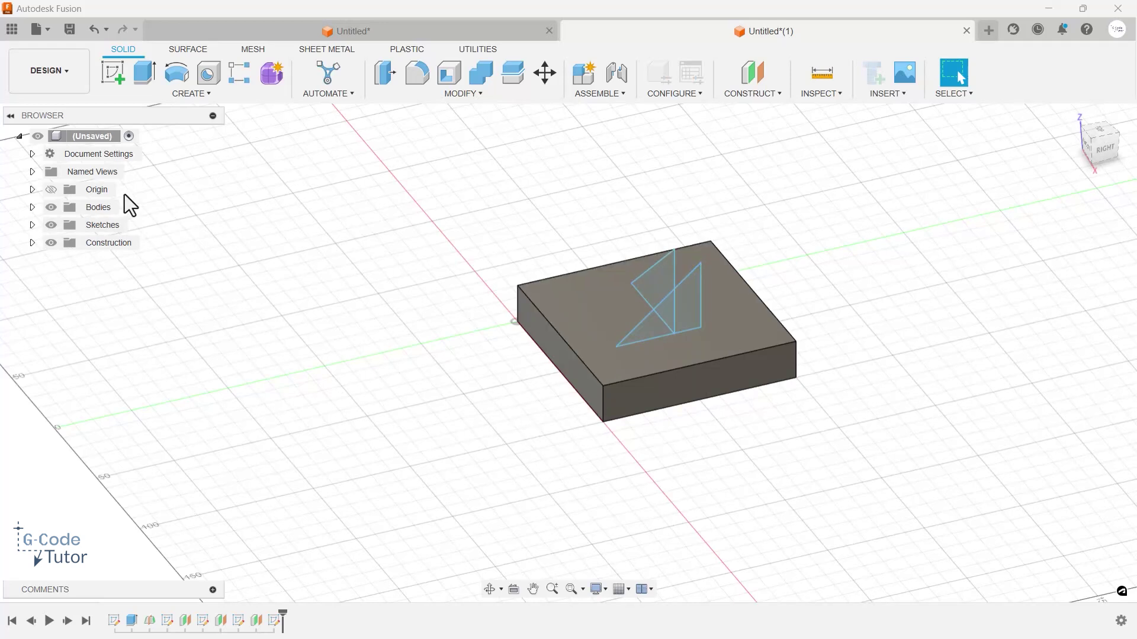
- Hide Sketch2, Sketch3, Sketch4 and Sketch5 so only the solid plate is displayed
left_click(33, 225)
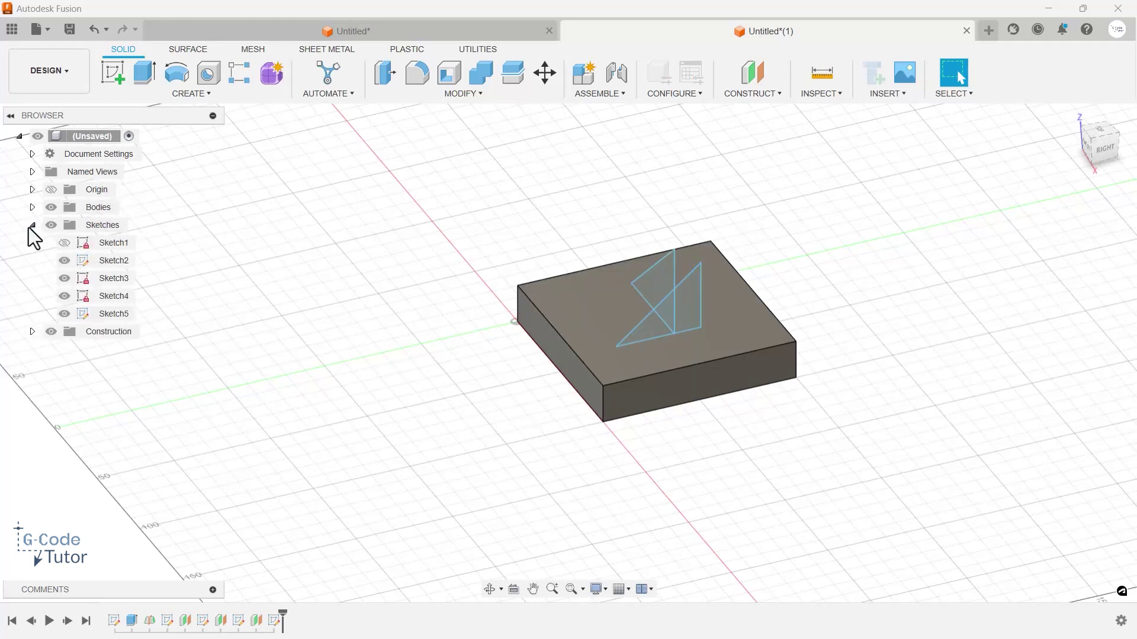
left_click(64, 260)
left_click(64, 279)
left_click(64, 296)
left_click(64, 313)
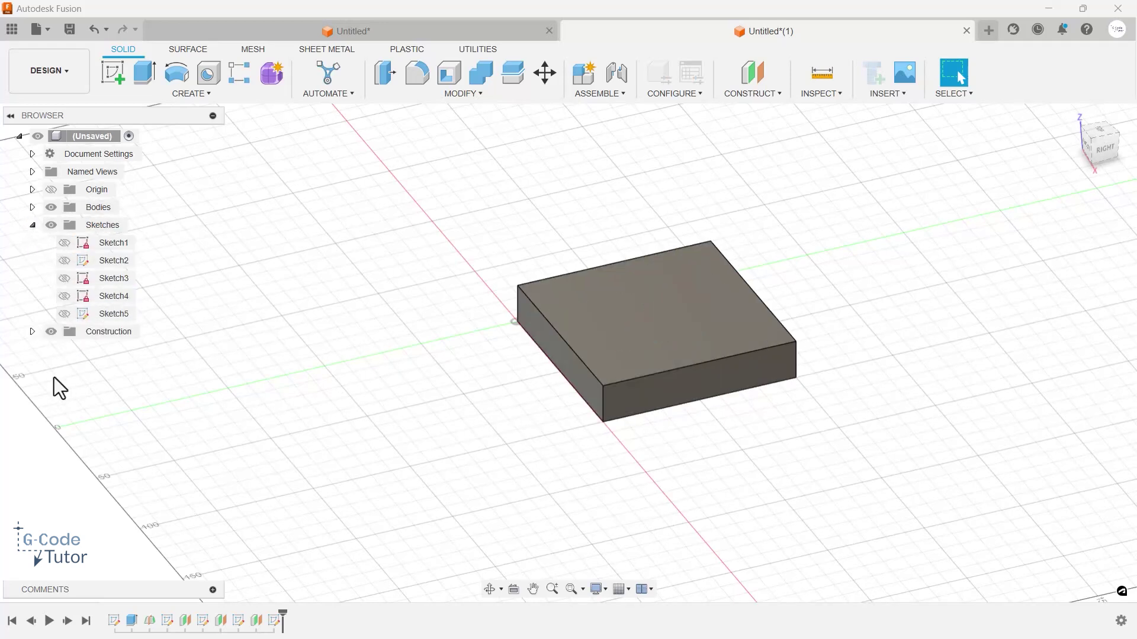
left_click(33, 226)
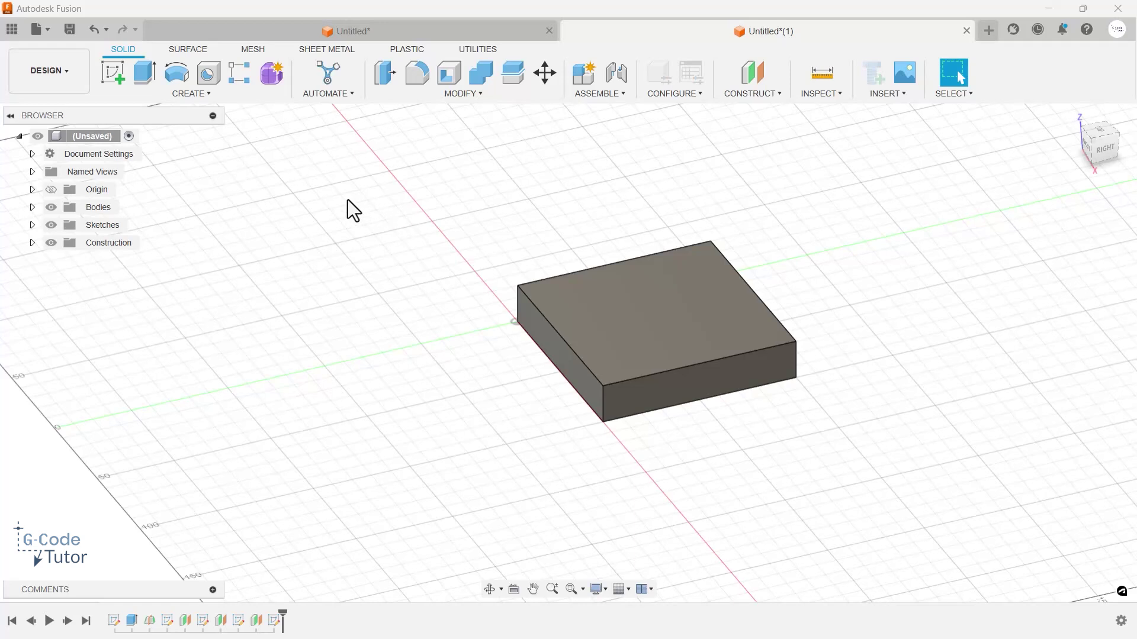
- Place a 40 mm diameter sphere at the centre of the plate's top face and preview it with the Join operation
left_click(197, 94)
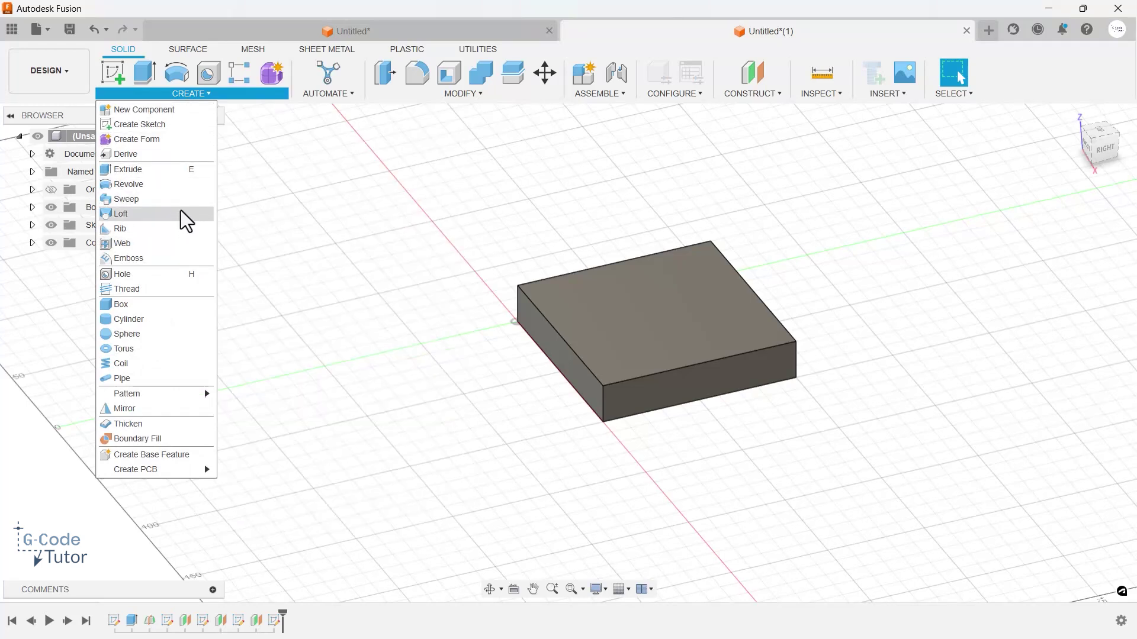
left_click(127, 333)
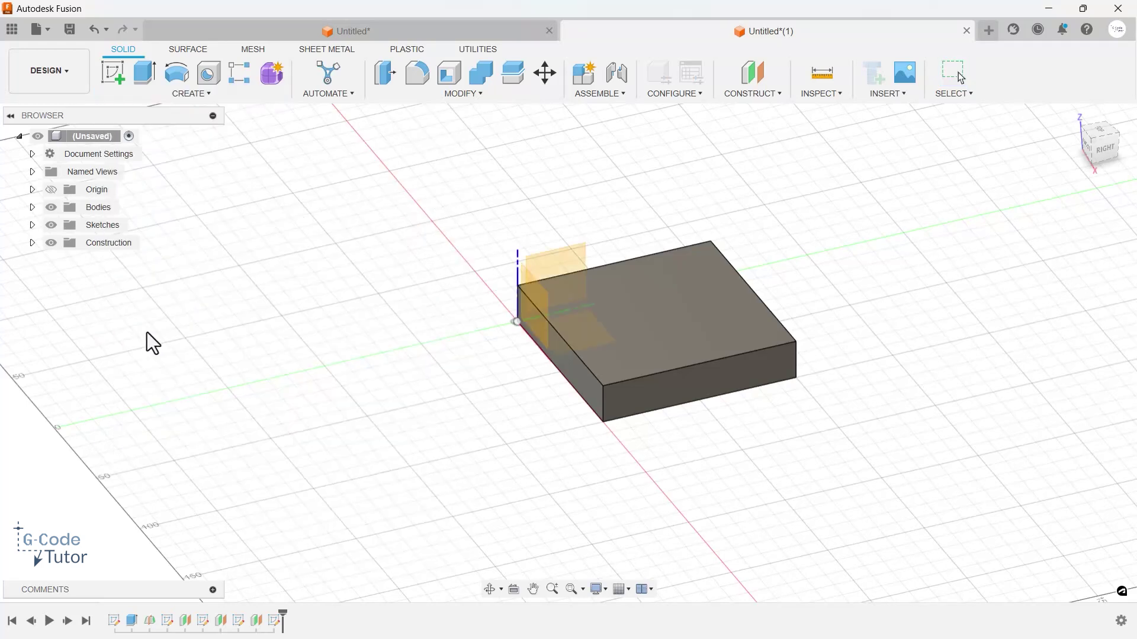
left_click(688, 315)
left_click(656, 314)
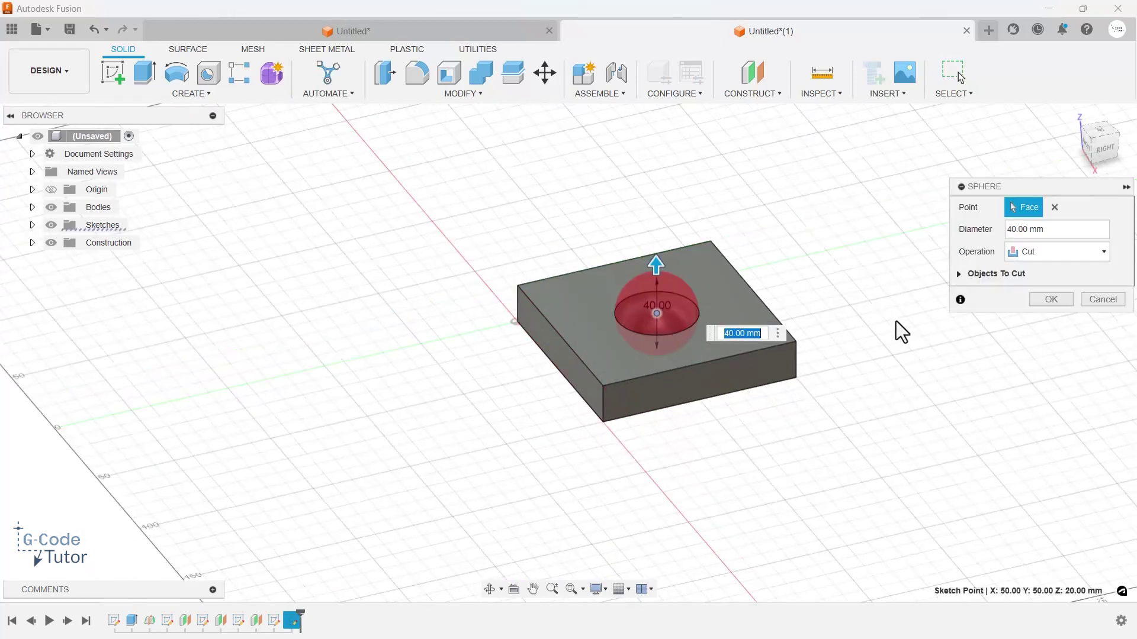
left_click(1022, 254)
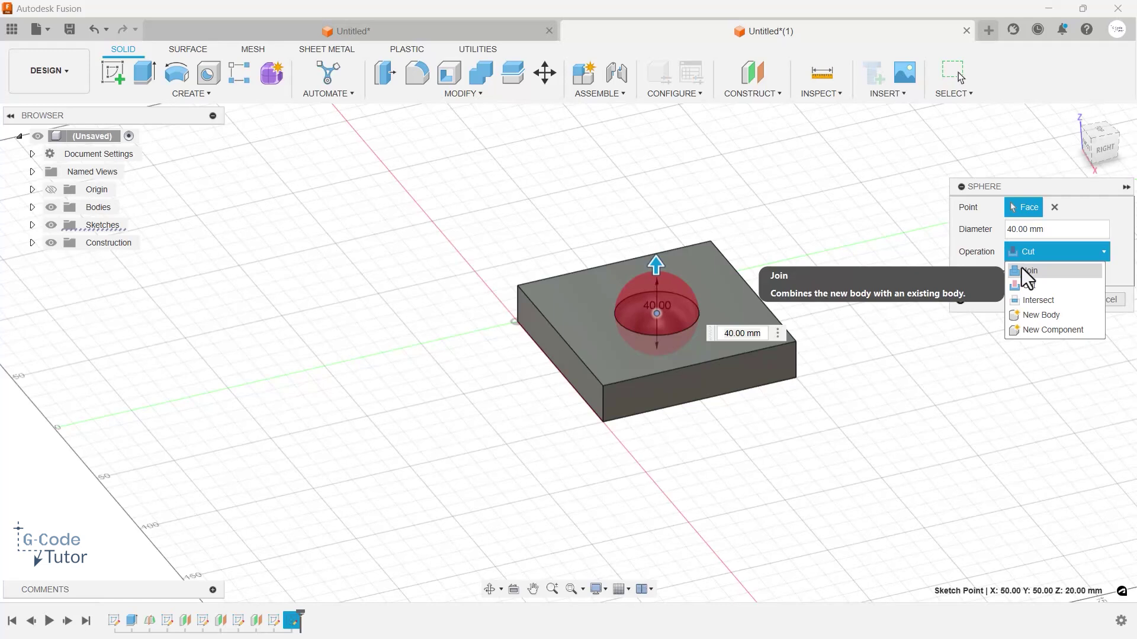
left_click(1023, 268)
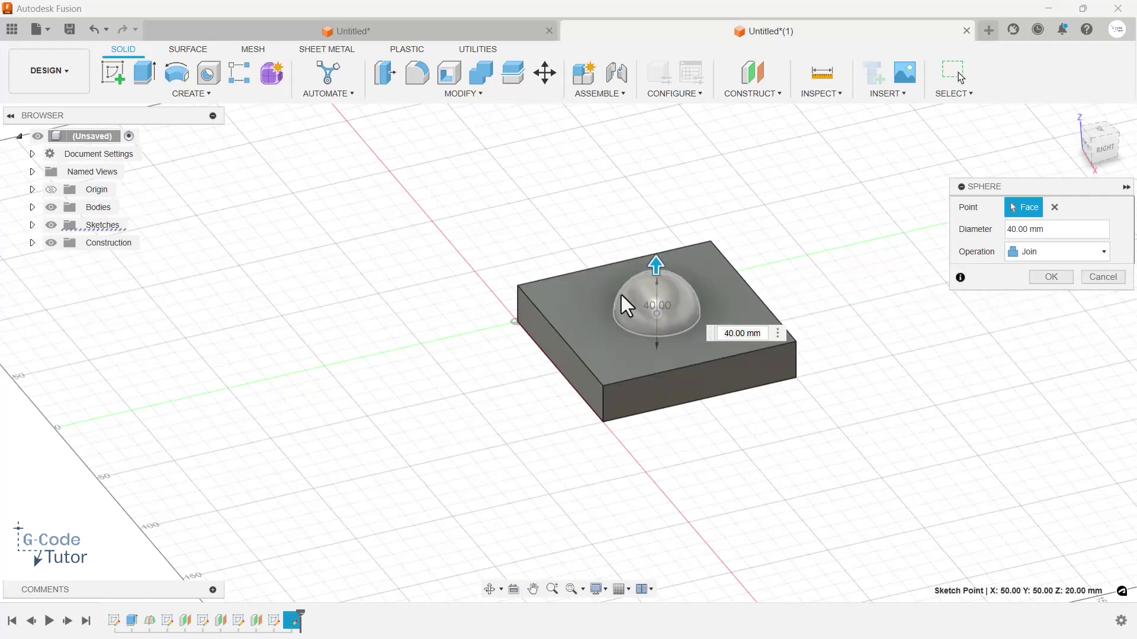
scroll(462, 385, "up", 2)
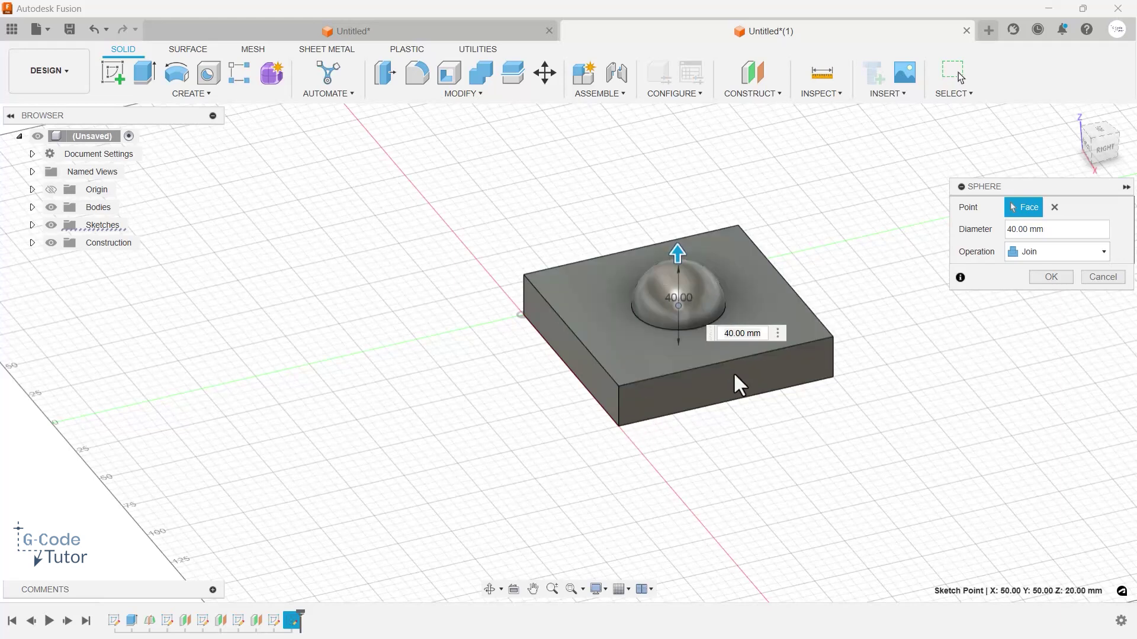
- Apply the sphere with the Cut operation to hollow the plate's top face, and undo the cut
left_click(1011, 254)
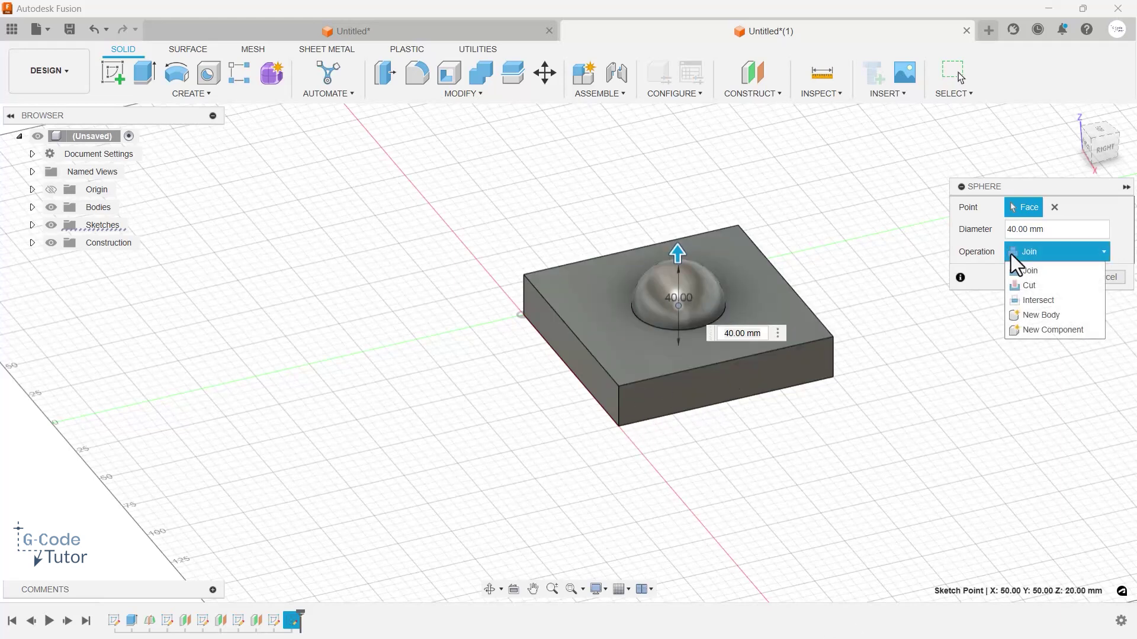
left_click(1039, 284)
left_click(1051, 300)
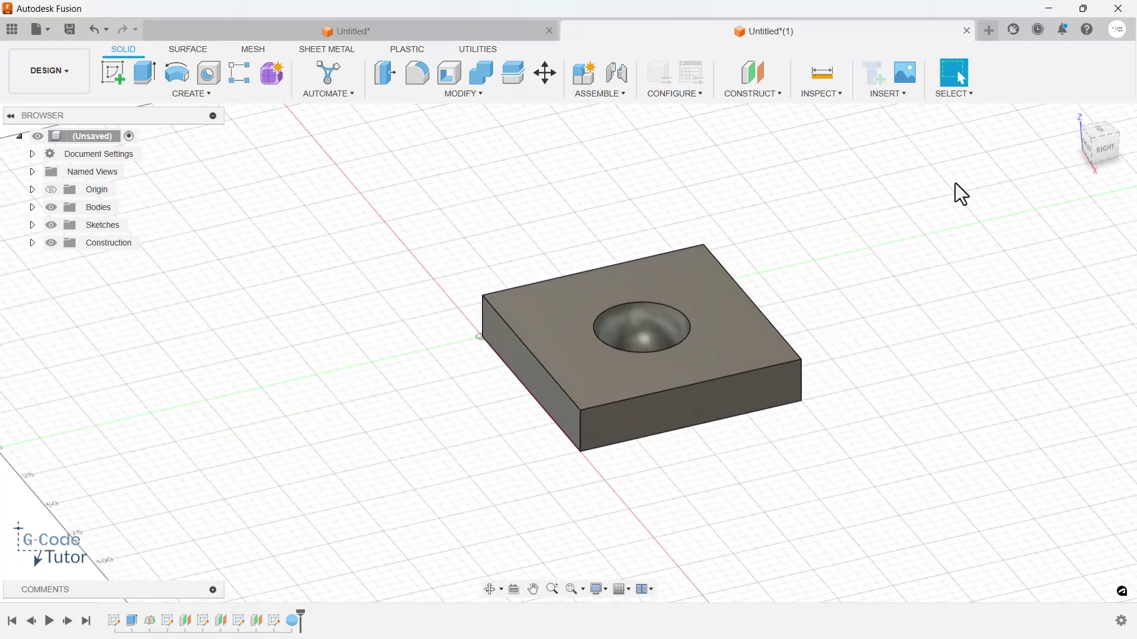
mouse_move(1106, 148)
left_mouse_down()
mouse_move(1124, 168)
mouse_move(1102, 159)
left_mouse_up()
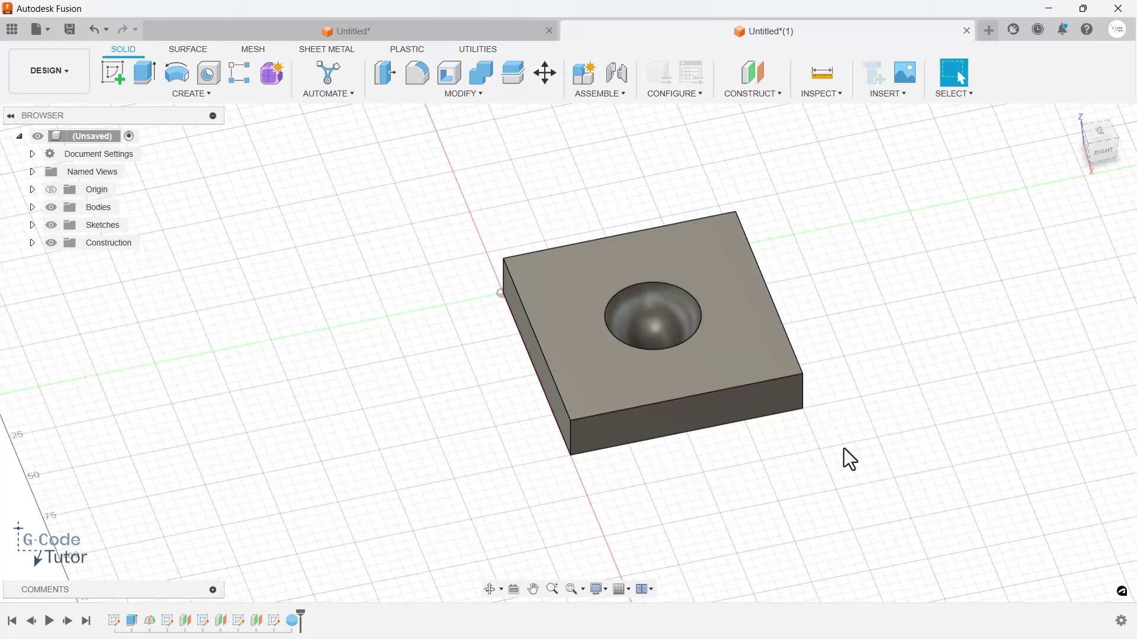
key("ctrl+z")
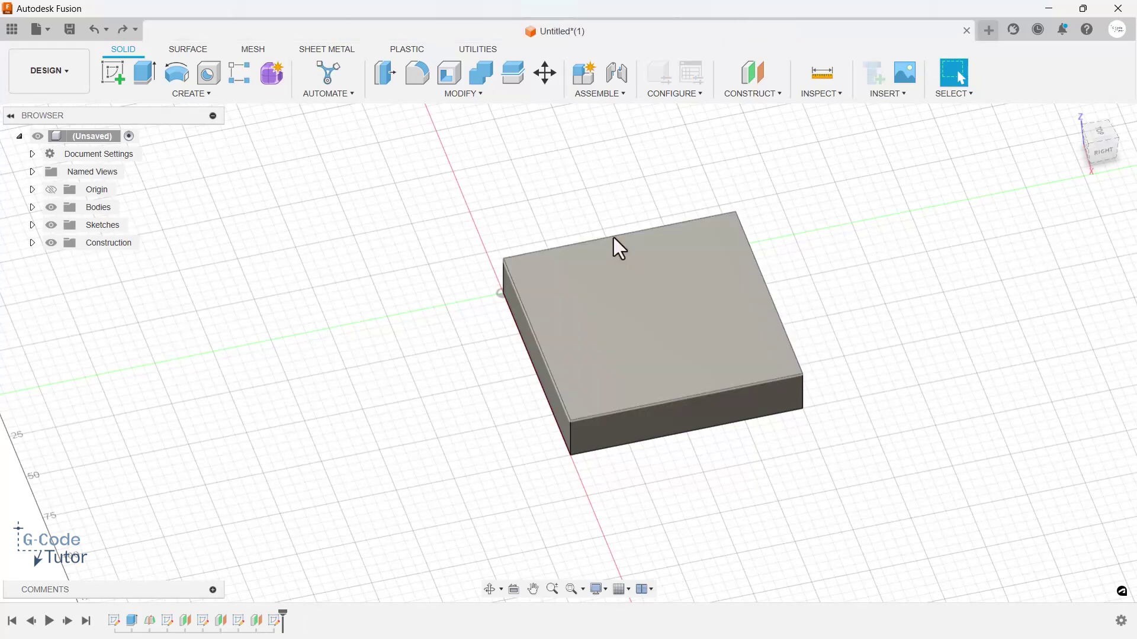
- Create a new design and start a sketch on the horizontal XY origin plane in the top view
left_click(48, 31)
left_click(51, 48)
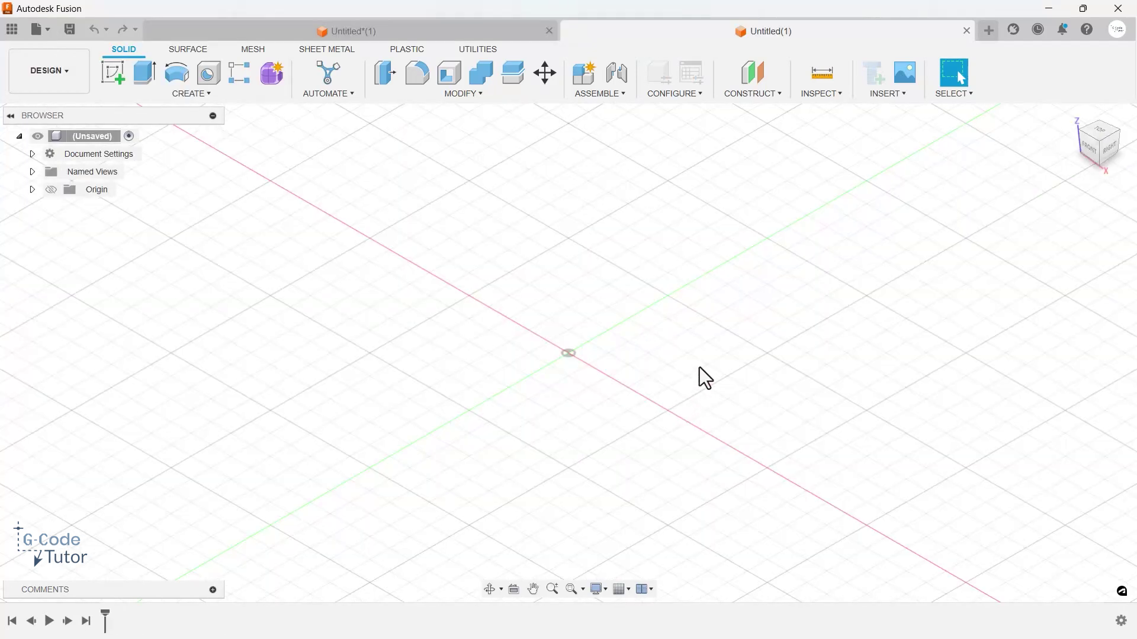
left_click(1100, 133)
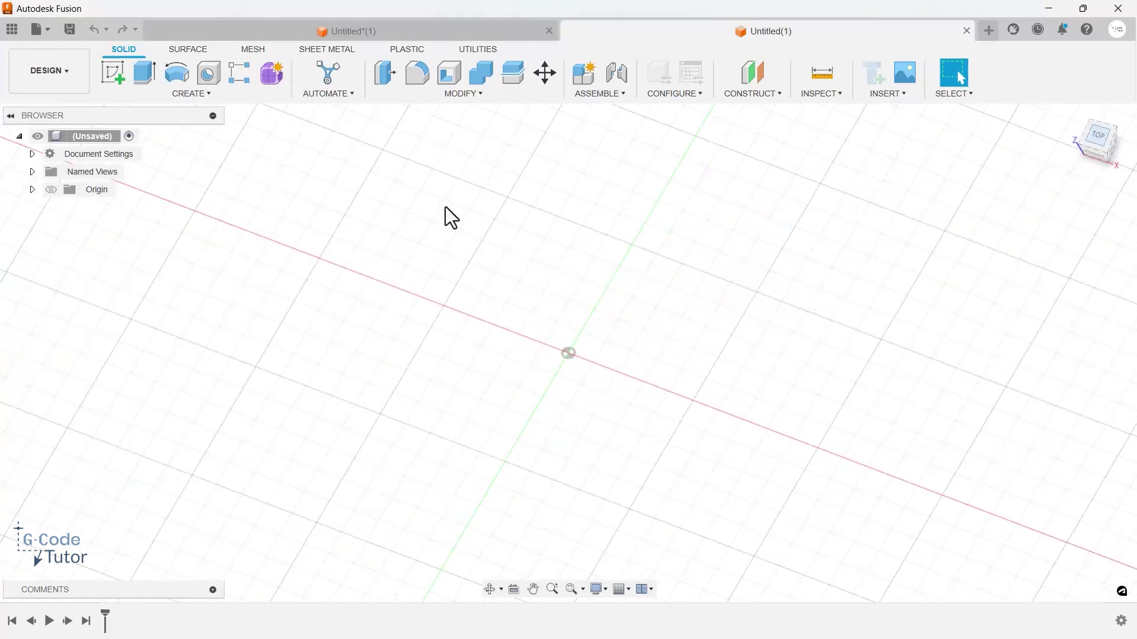
left_click(113, 72)
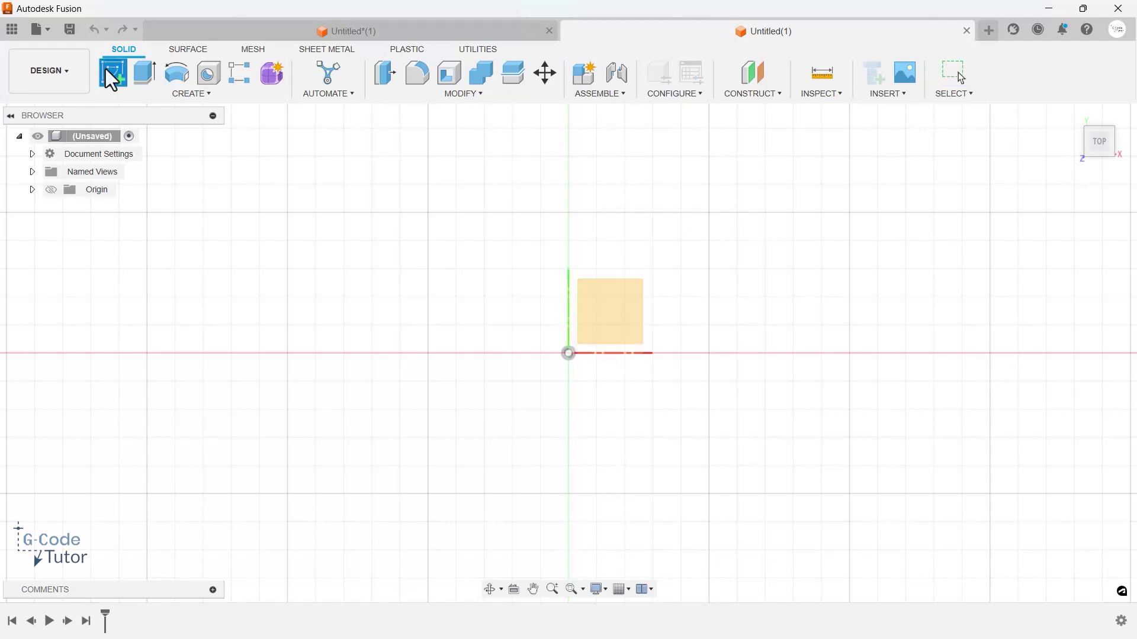
left_click(621, 312)
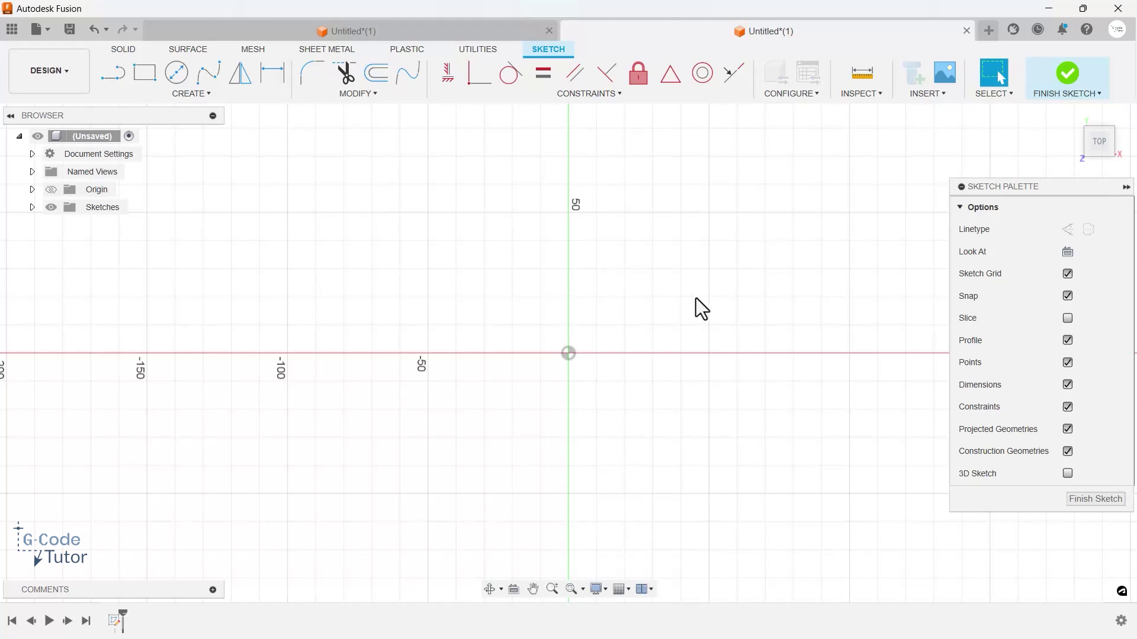
- Draw two connected lines above the origin, the first rising about 38 mm to the right and the second angling back up to the left
left_click(111, 74)
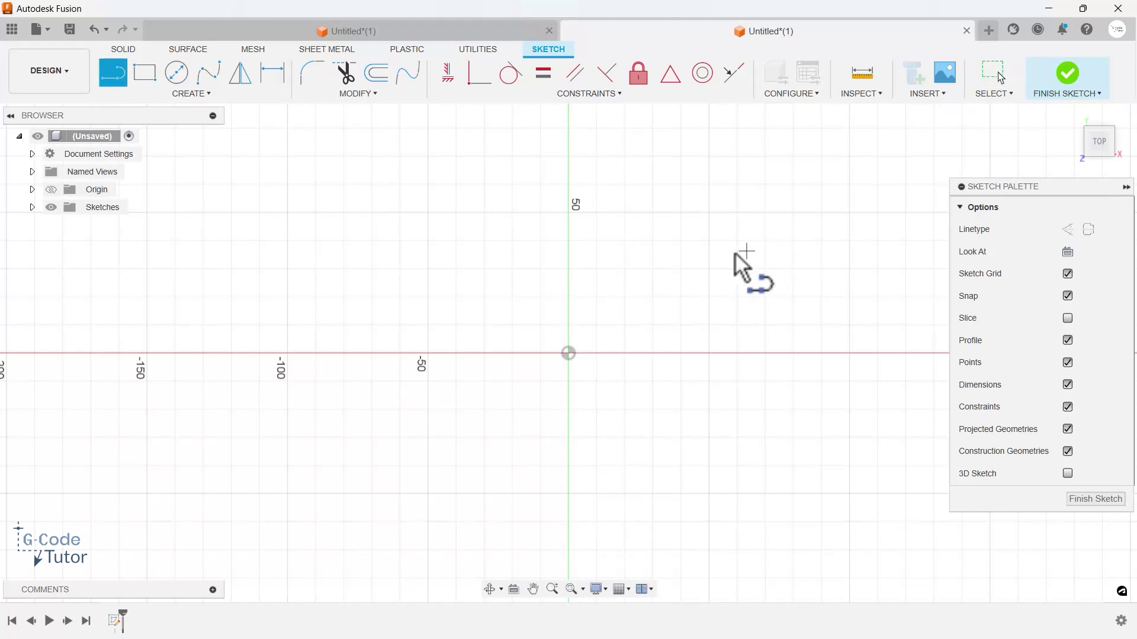
left_click(596, 324)
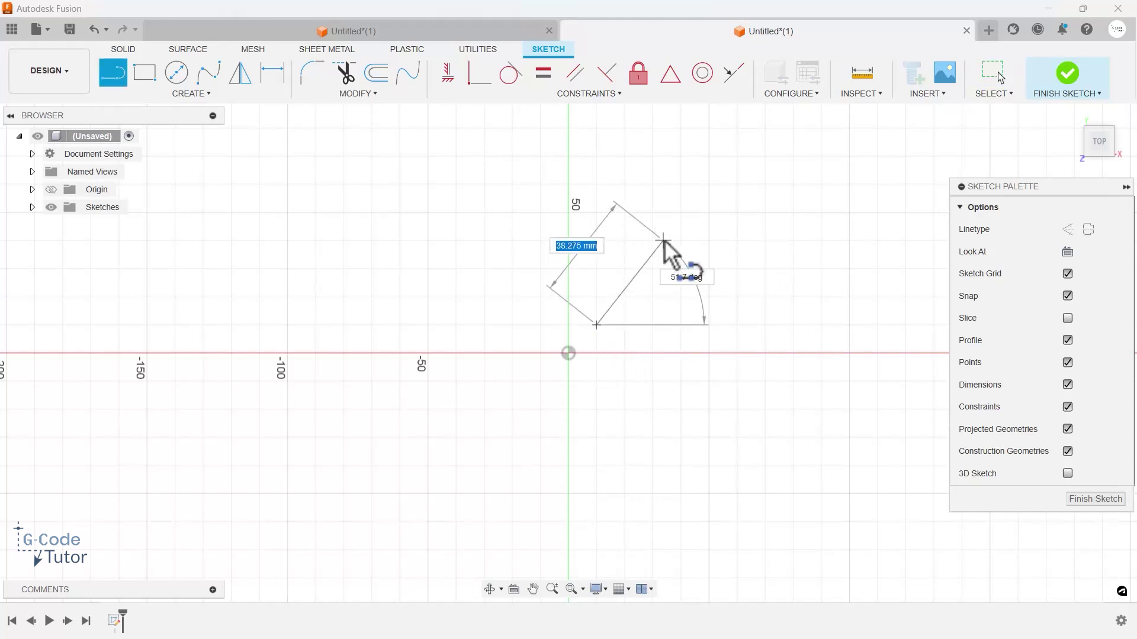
left_click(663, 239)
left_click(596, 172)
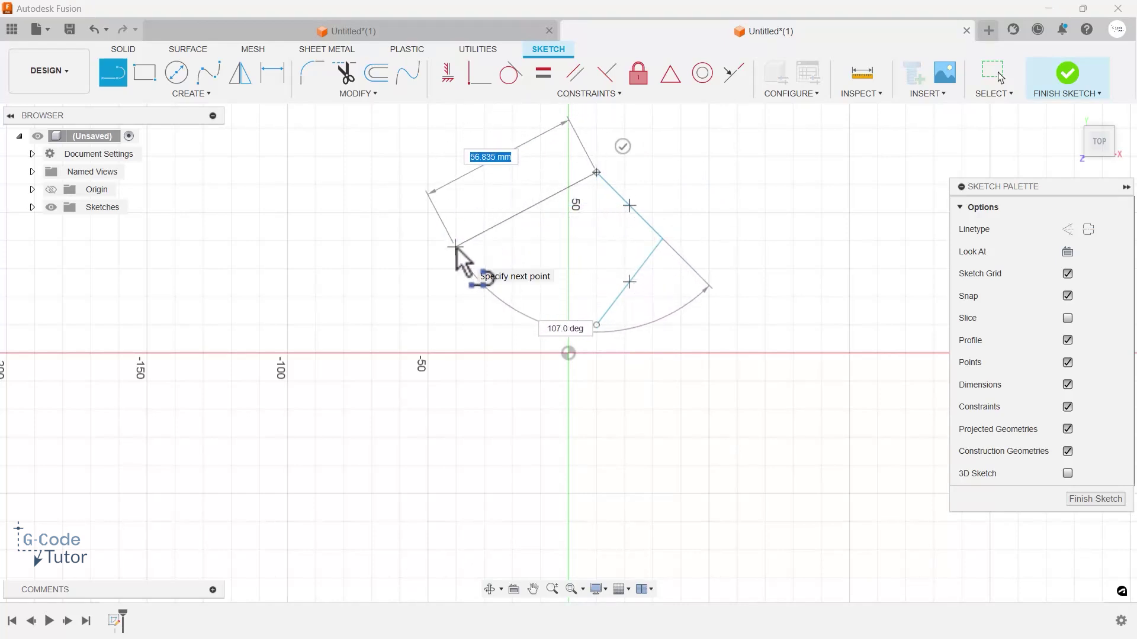
- Add a third connected line with a length of 30 mm at 100 degrees to the second line, and end the Line tool
key("Tab")
key("Tab")
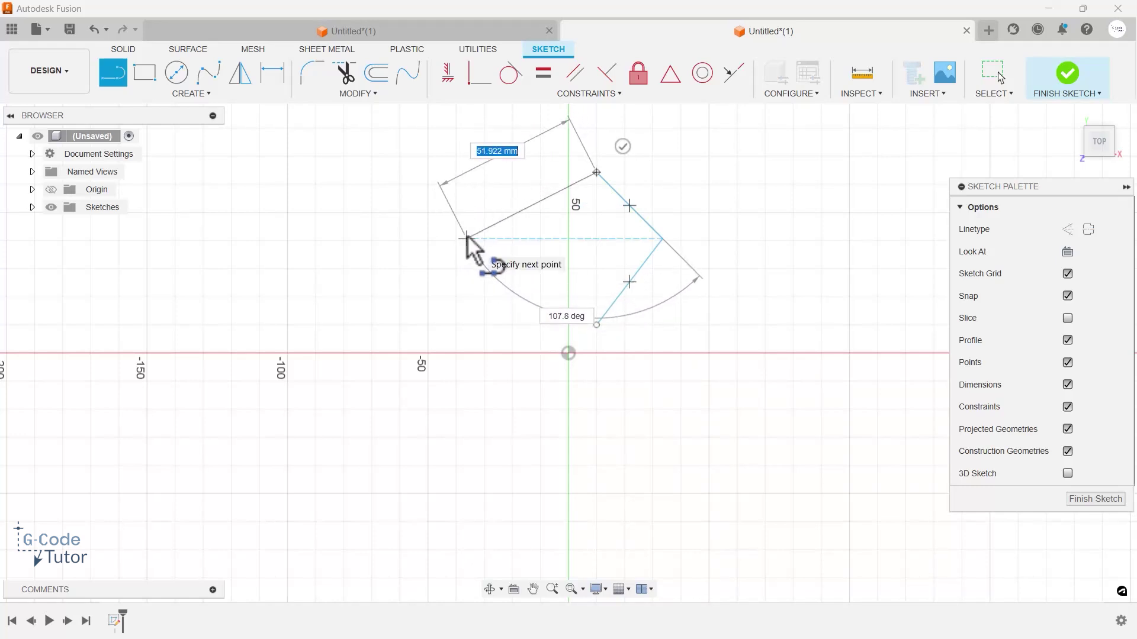
type("30")
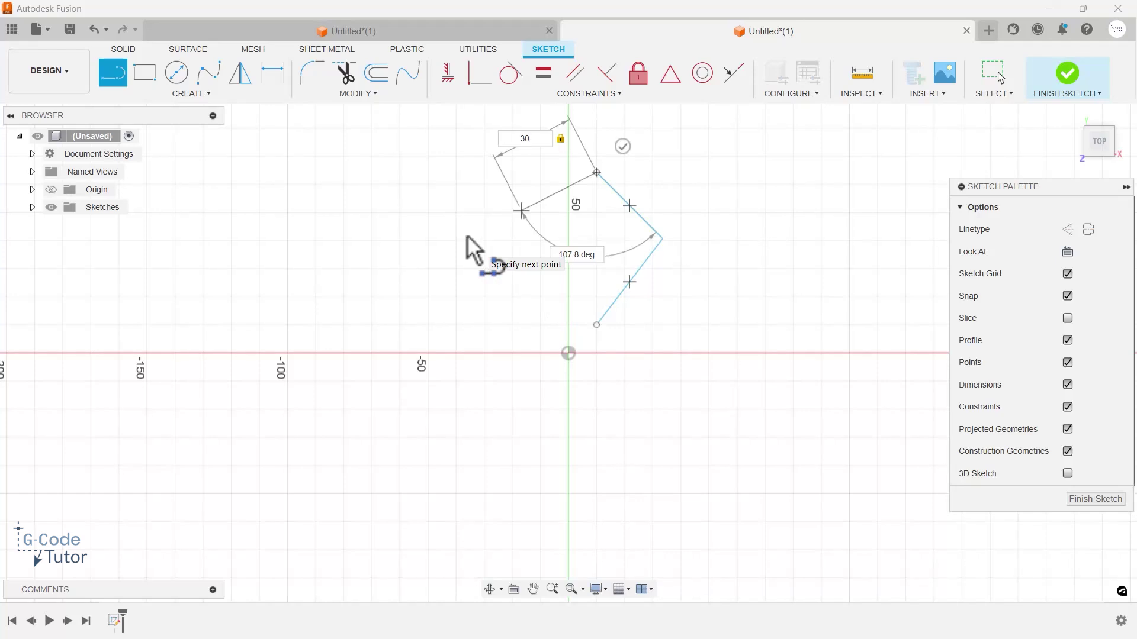
key("Tab")
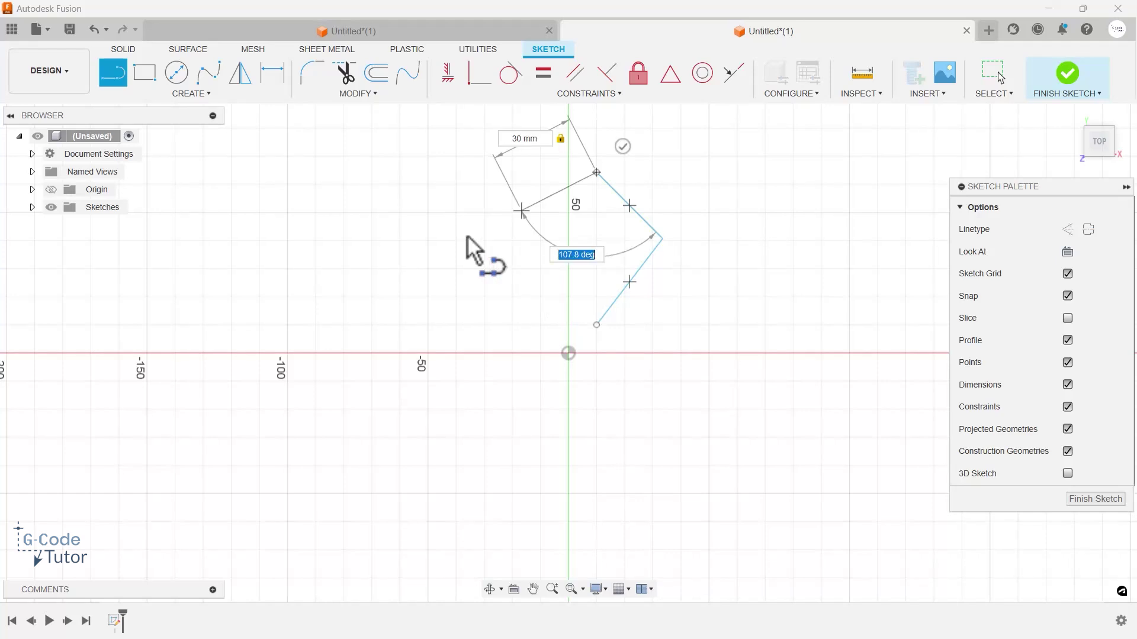
type("55")
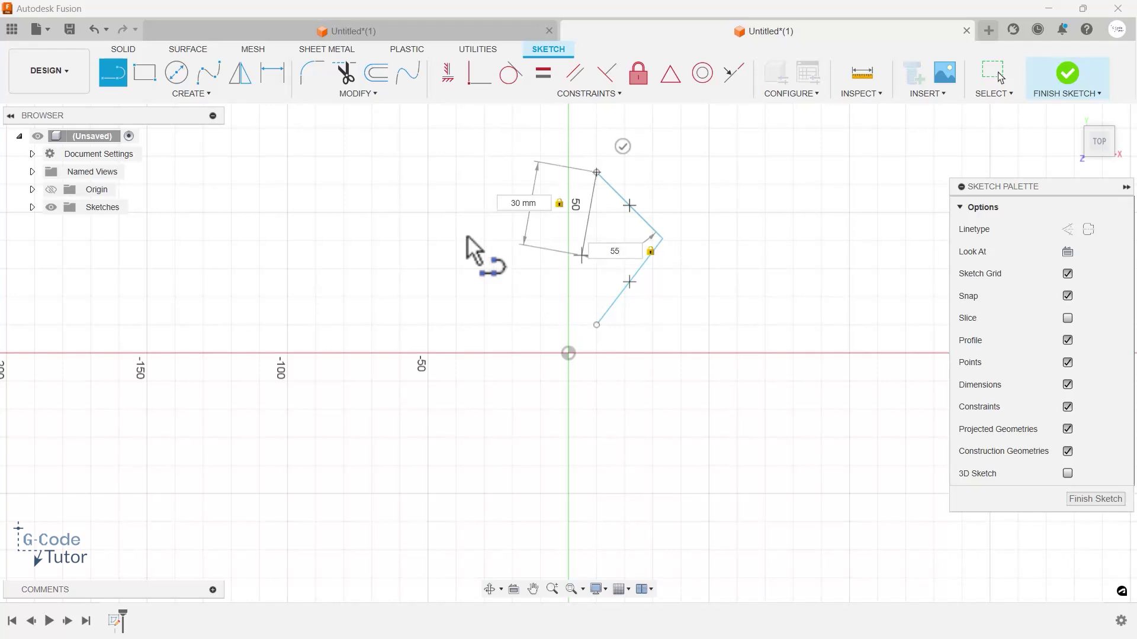
key("BackSpace")
key("BackSpace")
type("100")
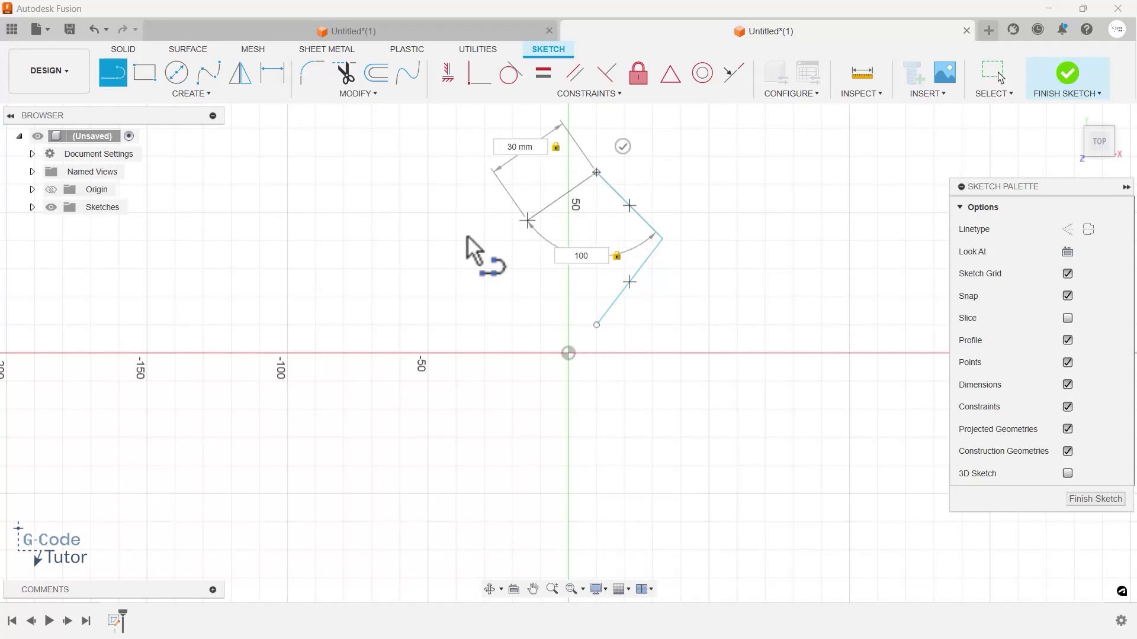
key("Tab")
key("Tab")
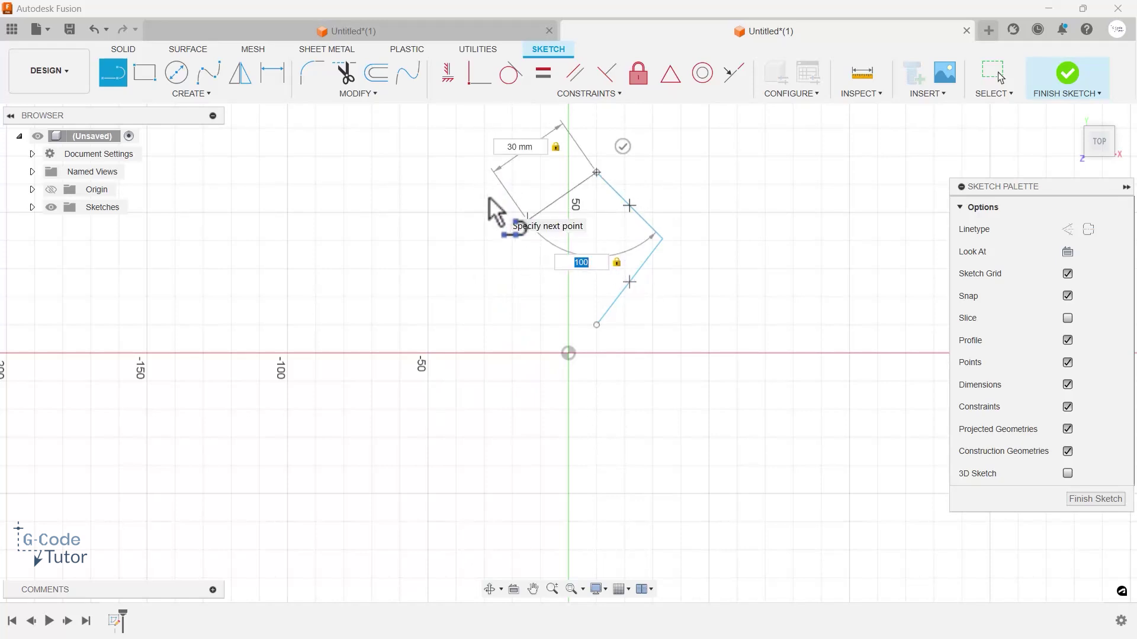
left_click(476, 237)
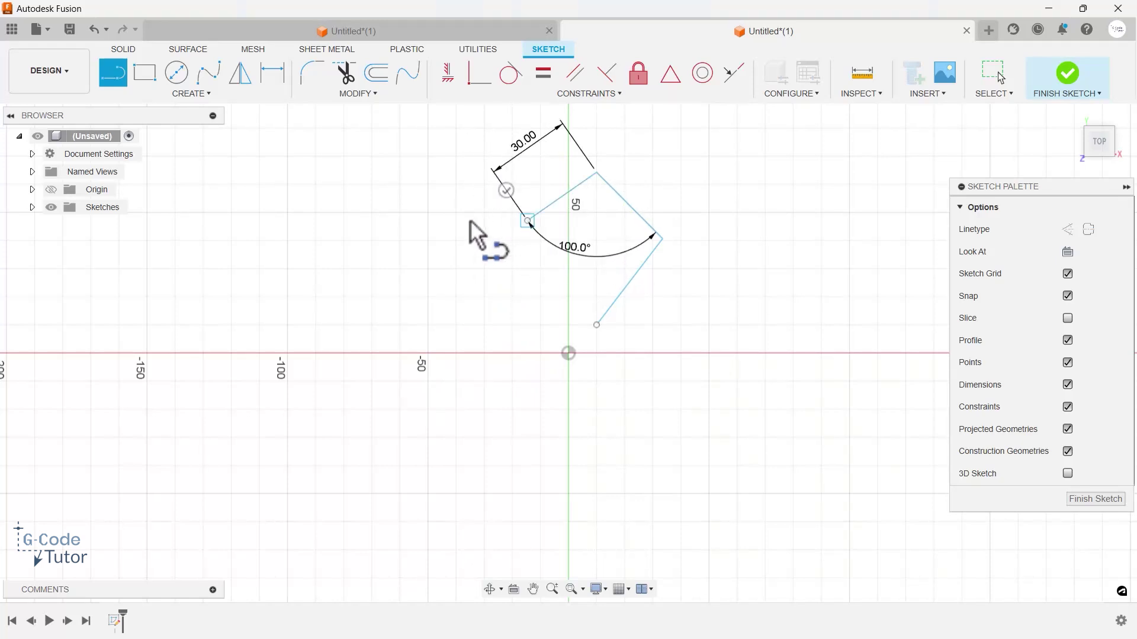
key("Escape")
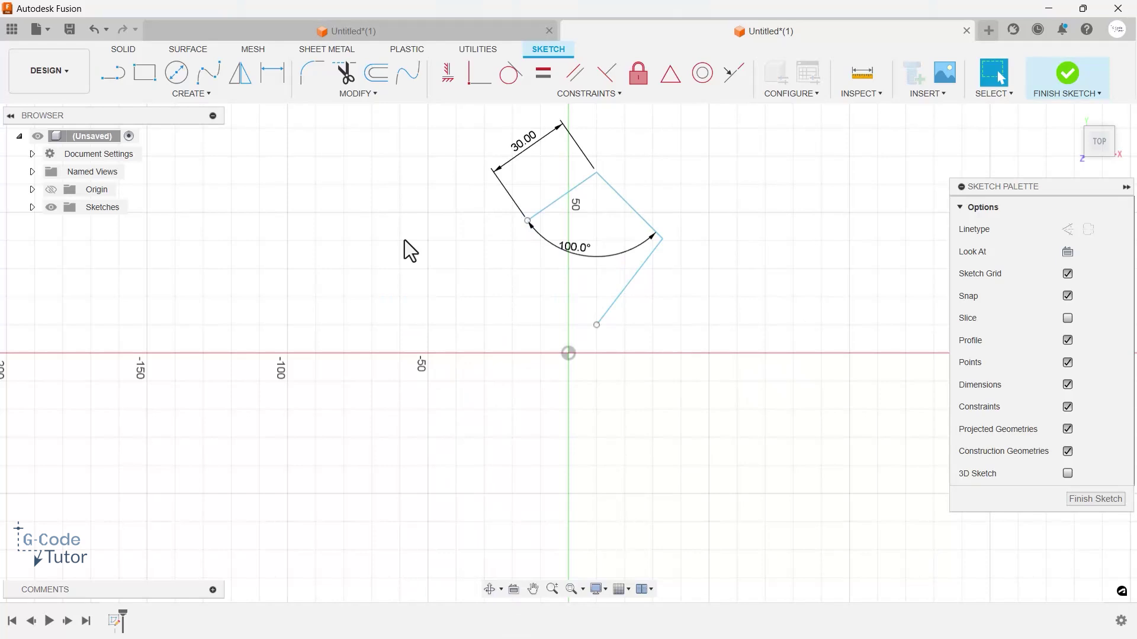
- Draw two connected perpendicular lines between about 55 and 80 mm left of the origin, forming a right-pointing corner, and end the Line tool
key("l")
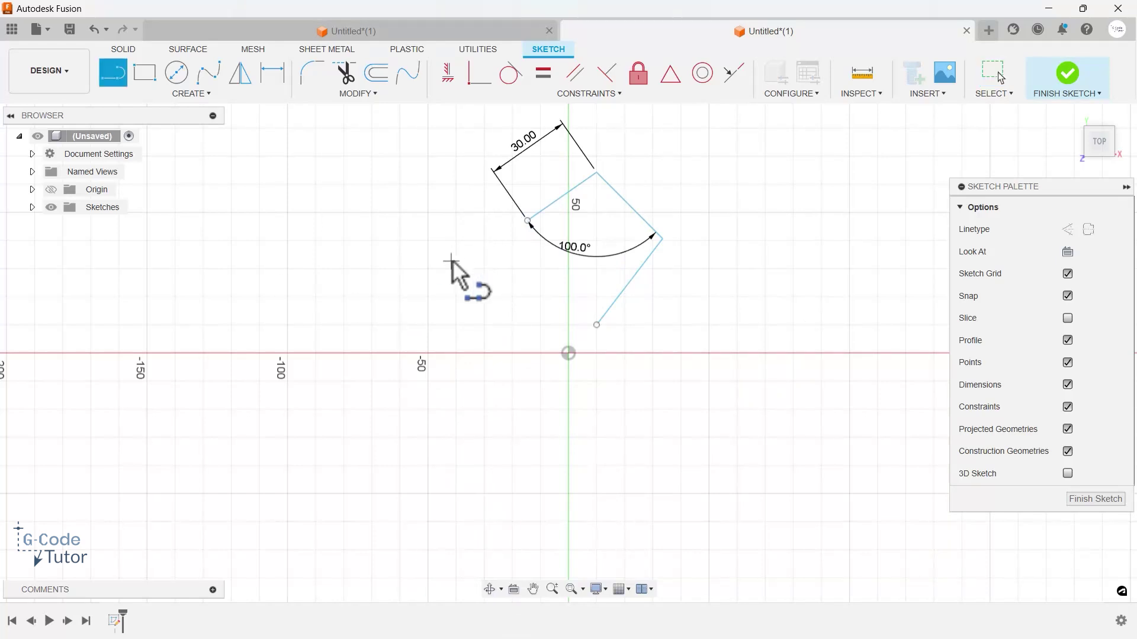
left_click(356, 312)
left_click(414, 235)
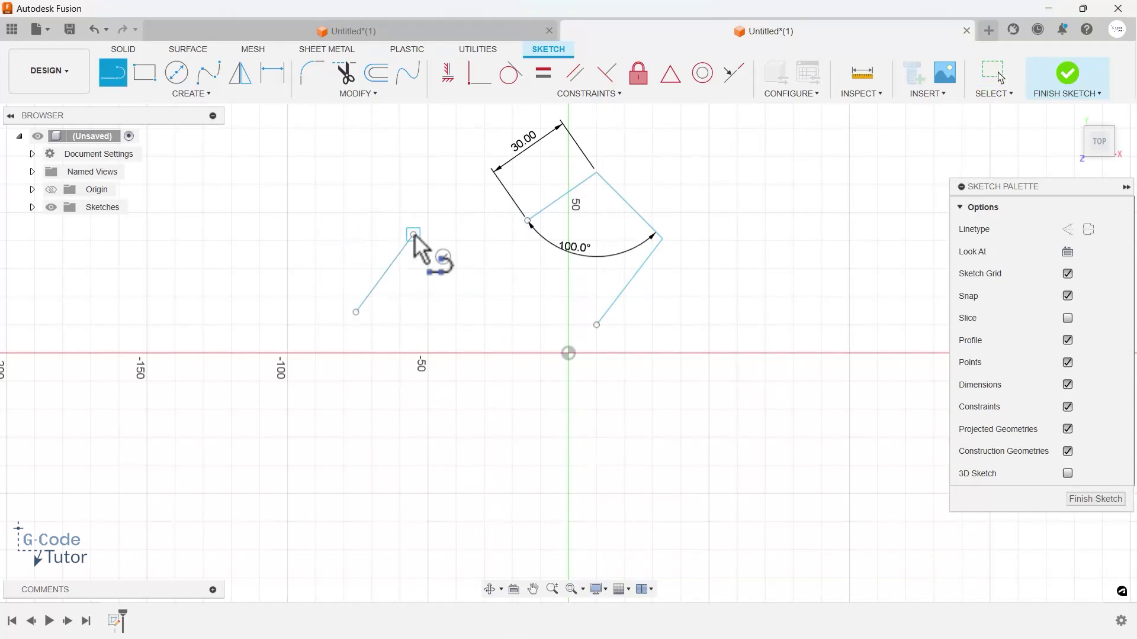
left_click(347, 186)
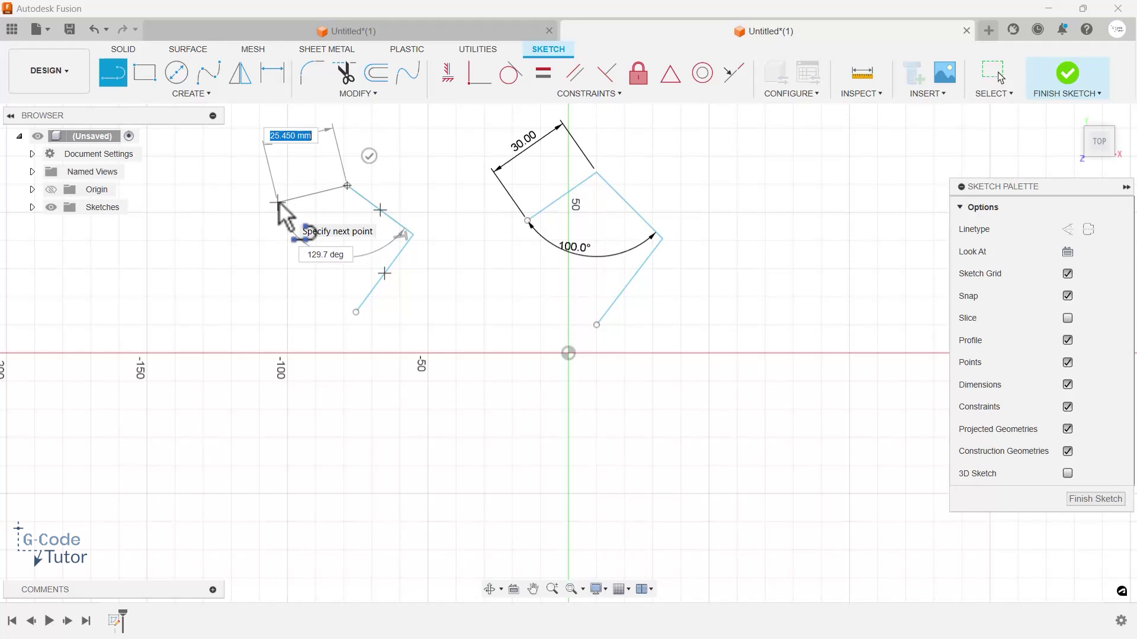
key("Escape")
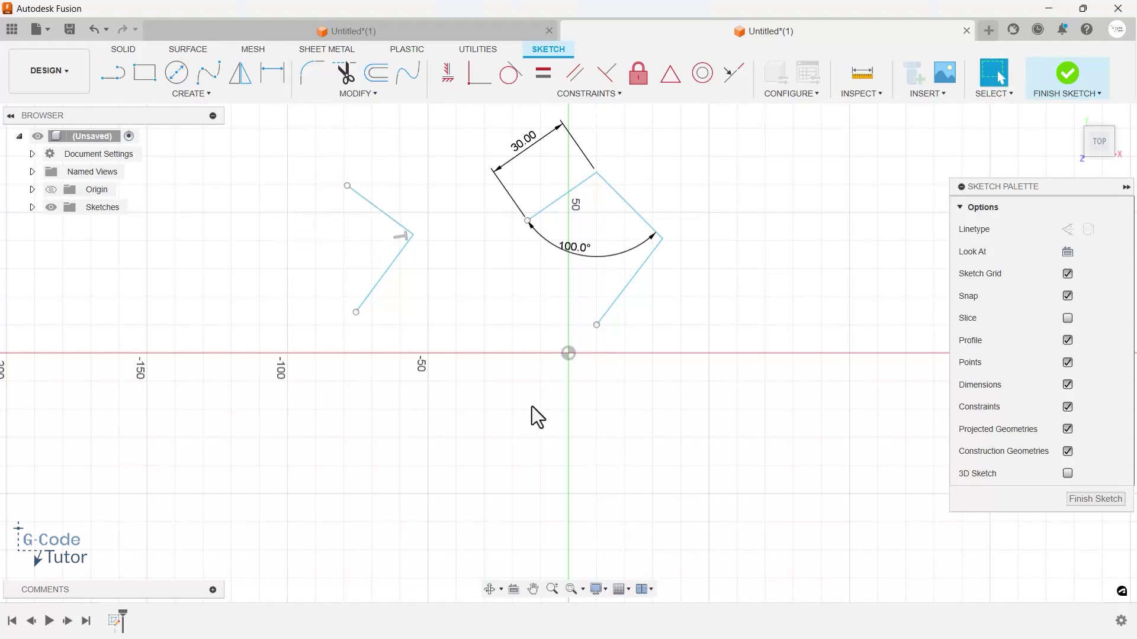
- Draw a separate single line rising to the right at about 45 degrees, left of the perpendicular pair
left_click(115, 76)
left_click(235, 312)
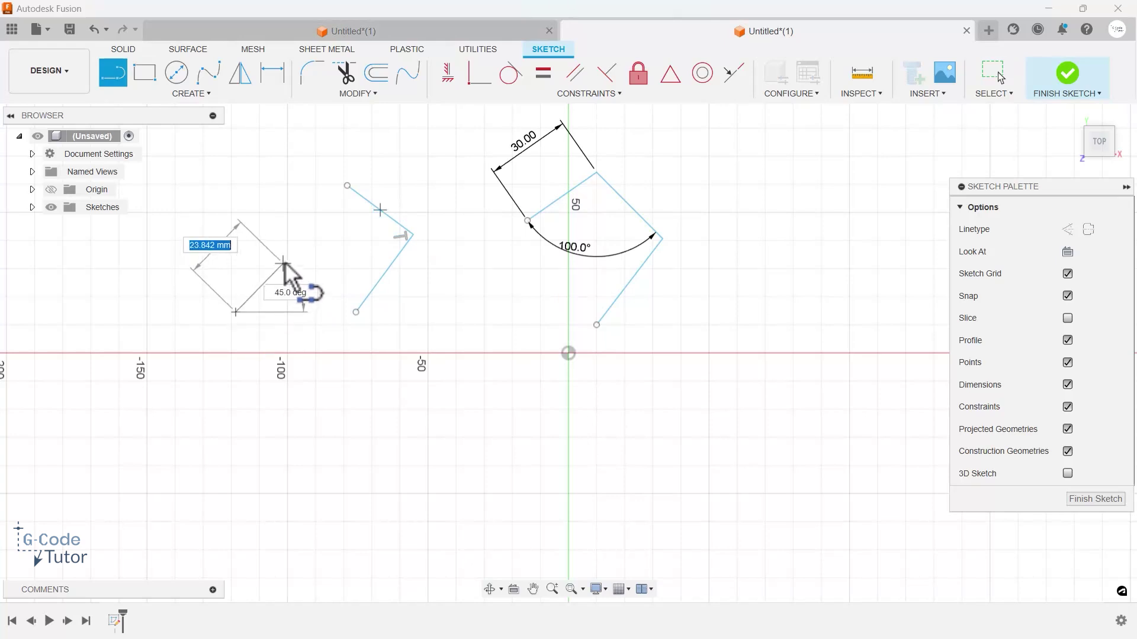
double_click(288, 259)
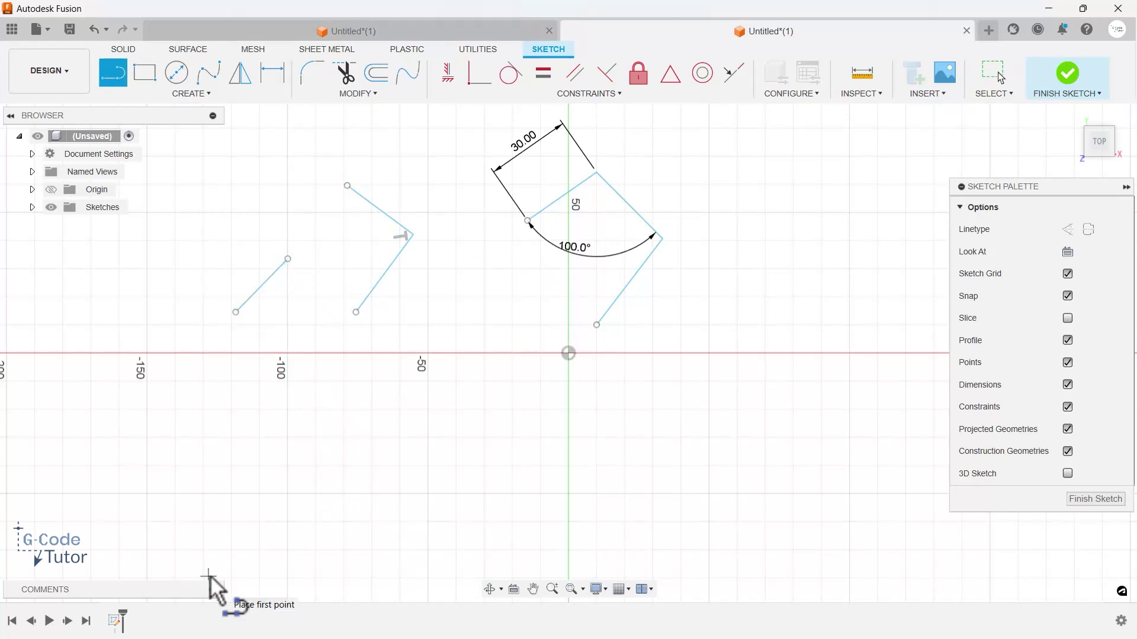
- Draw two connected lines rising to the right of the dimensioned chain, with their corner at about X 78, Y 41 mm, and end the Line tool
left_click(765, 296)
left_click(787, 238)
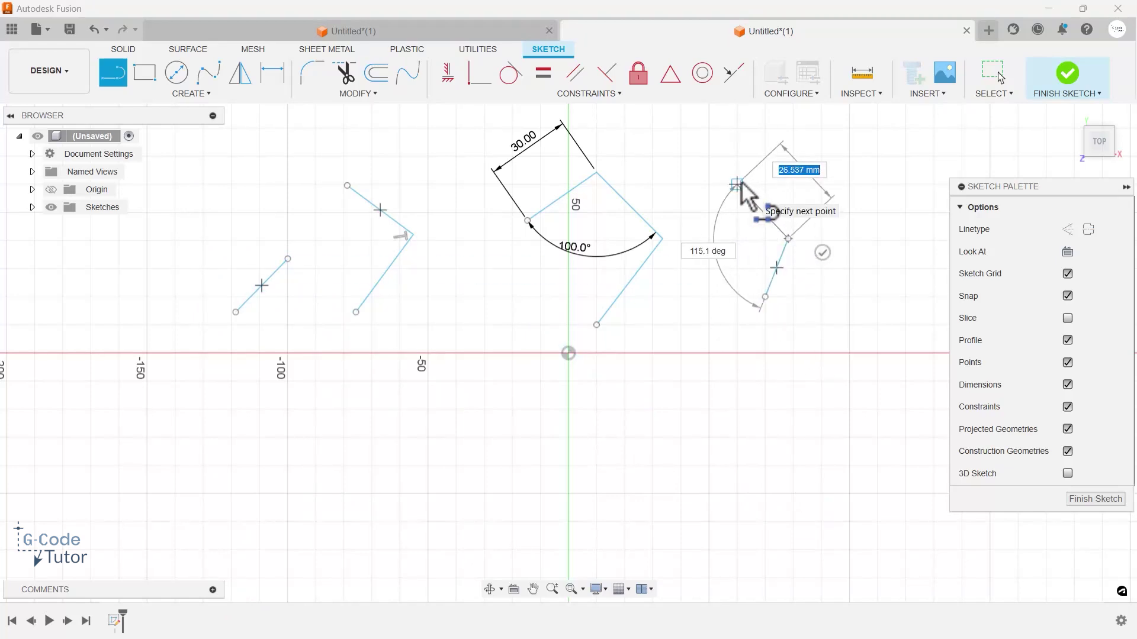
left_click(842, 197)
key("Escape")
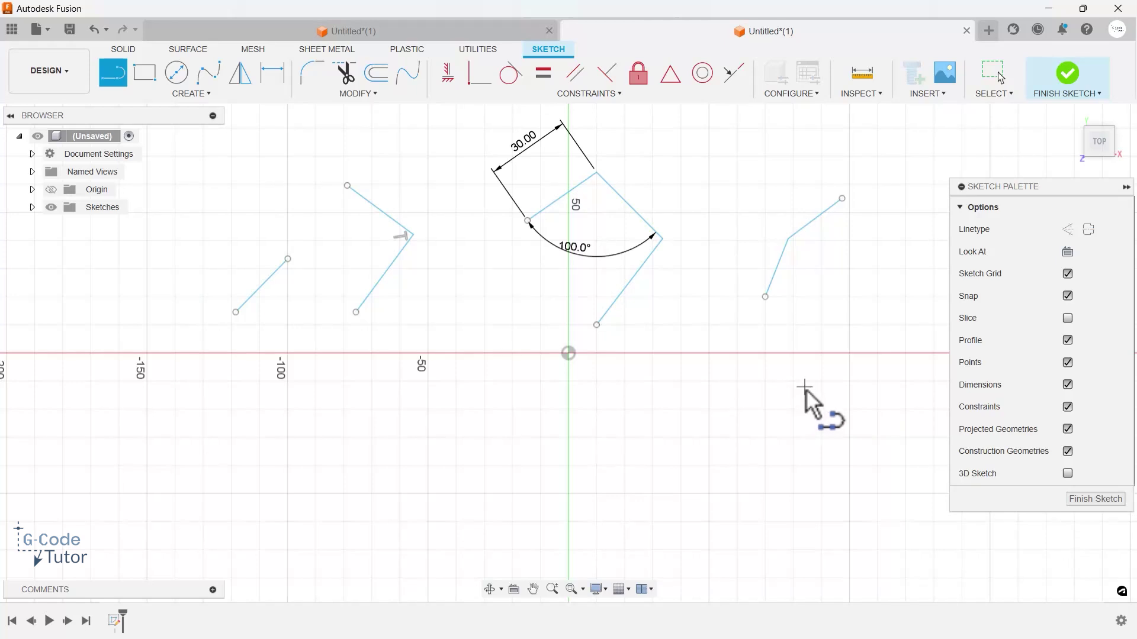
key("ctrl+z")
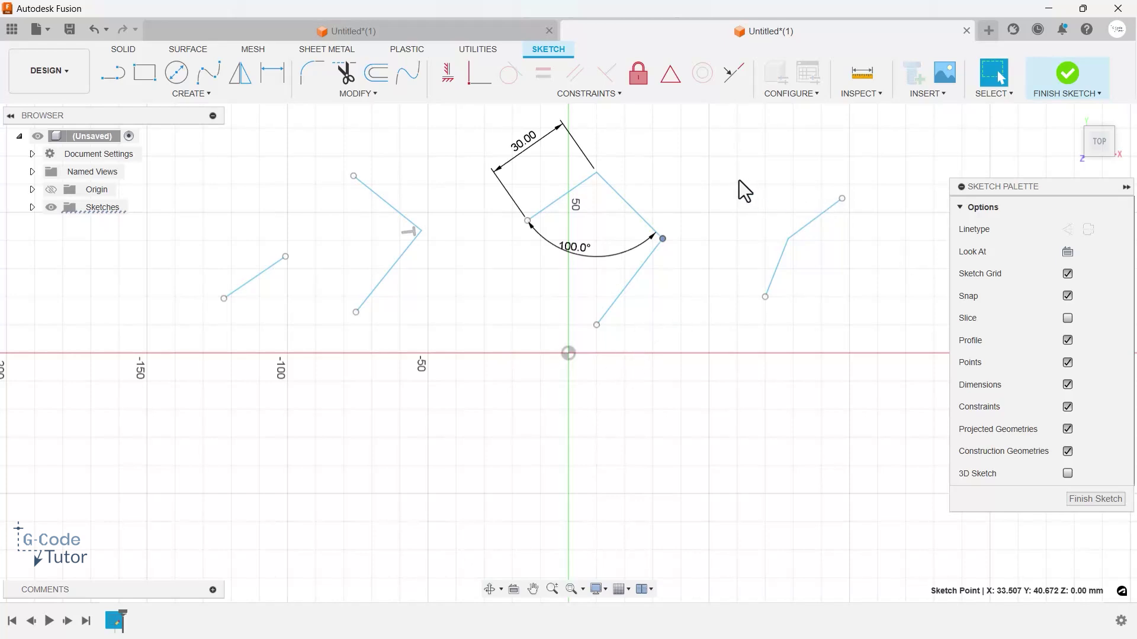
- Select both connected lines right of the dimensioned chain with an enclosing selection window, and clear the selection
mouse_move(720, 165)
left_mouse_down()
mouse_move(893, 314)
mouse_move(898, 340)
mouse_move(834, 315)
mouse_move(890, 323)
left_mouse_up()
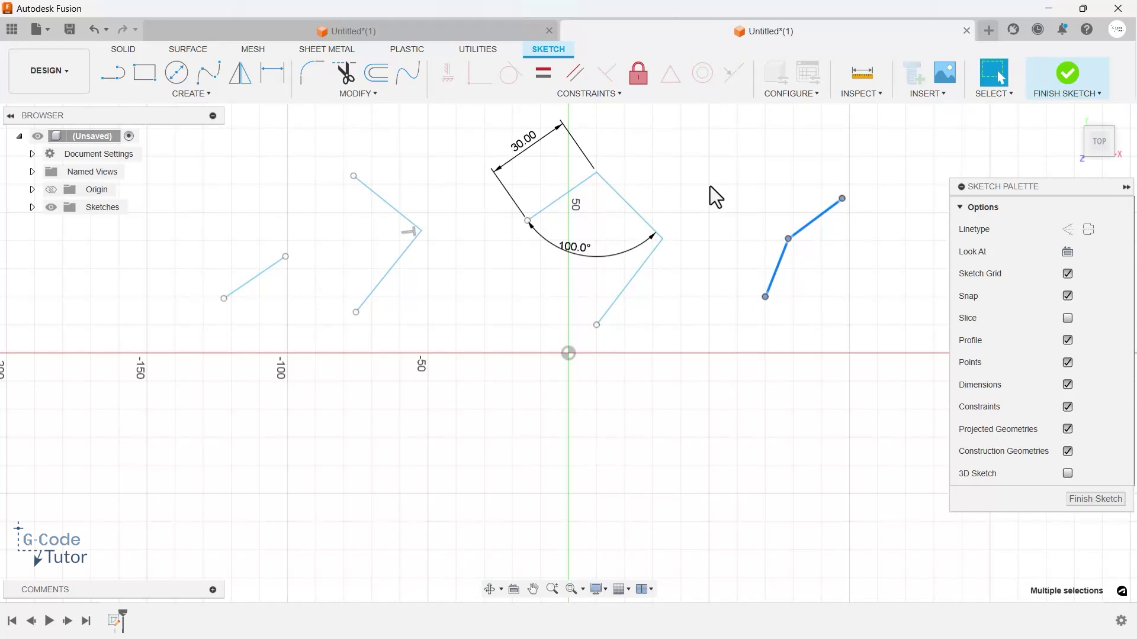
left_click(734, 196)
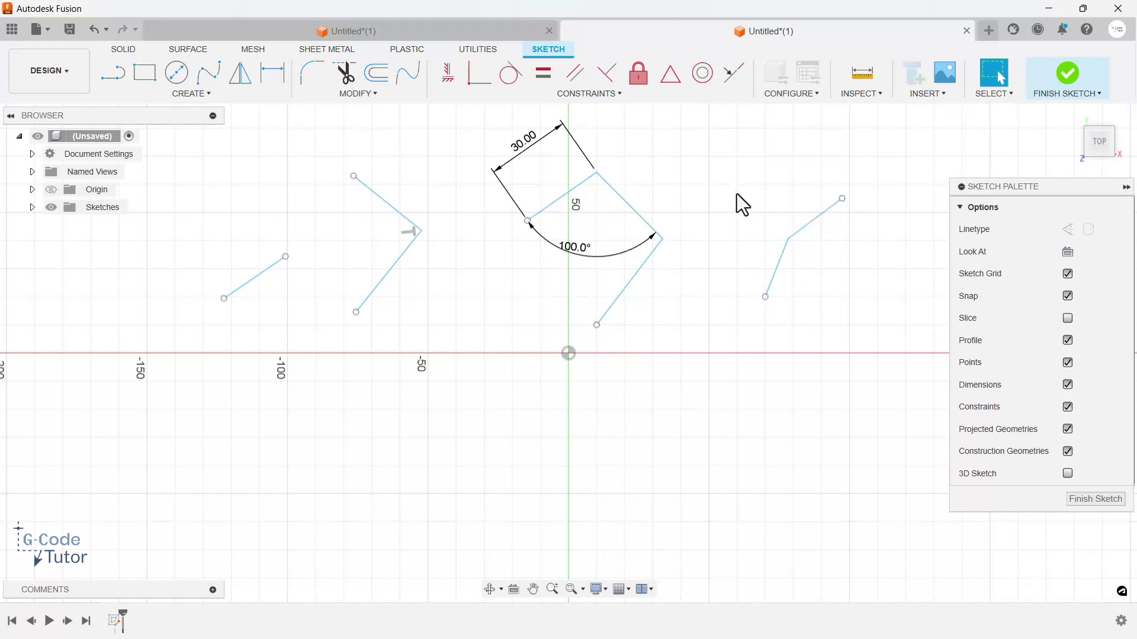
mouse_move(657, 130)
left_mouse_down()
mouse_move(768, 225)
mouse_move(765, 197)
mouse_move(668, 124)
left_mouse_up()
- Window-select the upper endpoint of the perpendicular pair, select its upper line with a crossing window, and clear the selection
left_click_drag(315, 145, 399, 205)
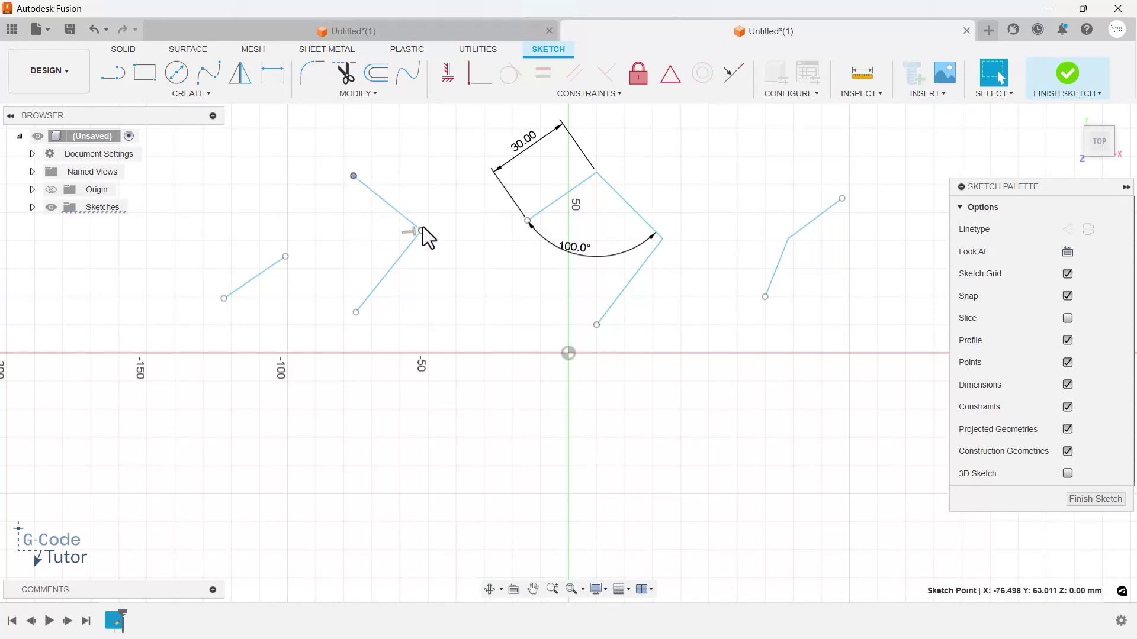
left_click_drag(412, 204, 318, 140)
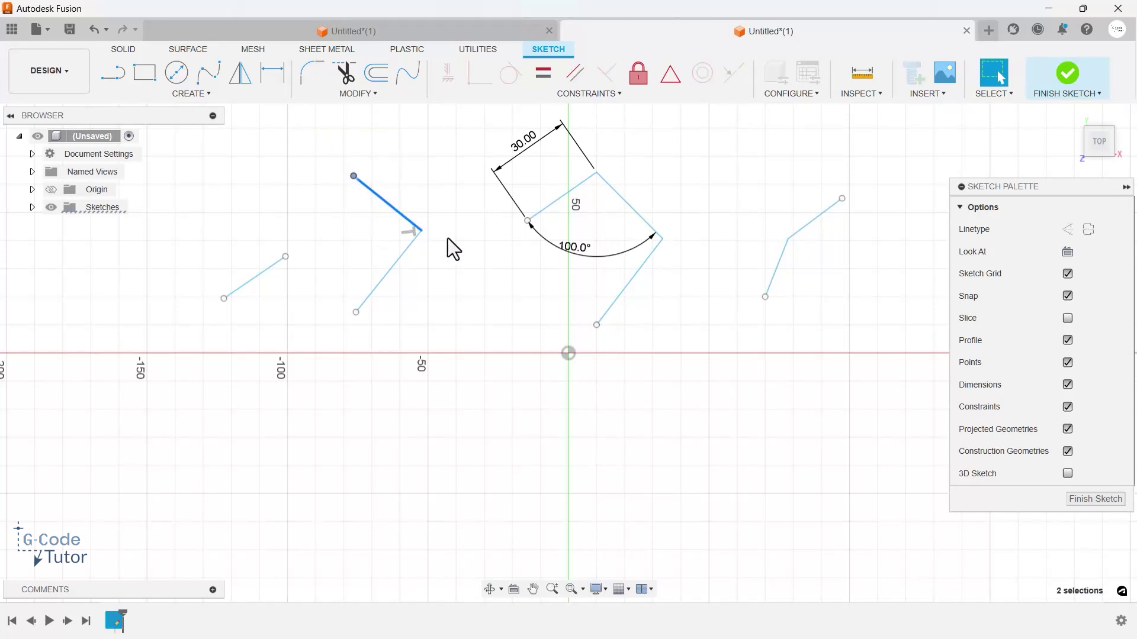
key("Escape")
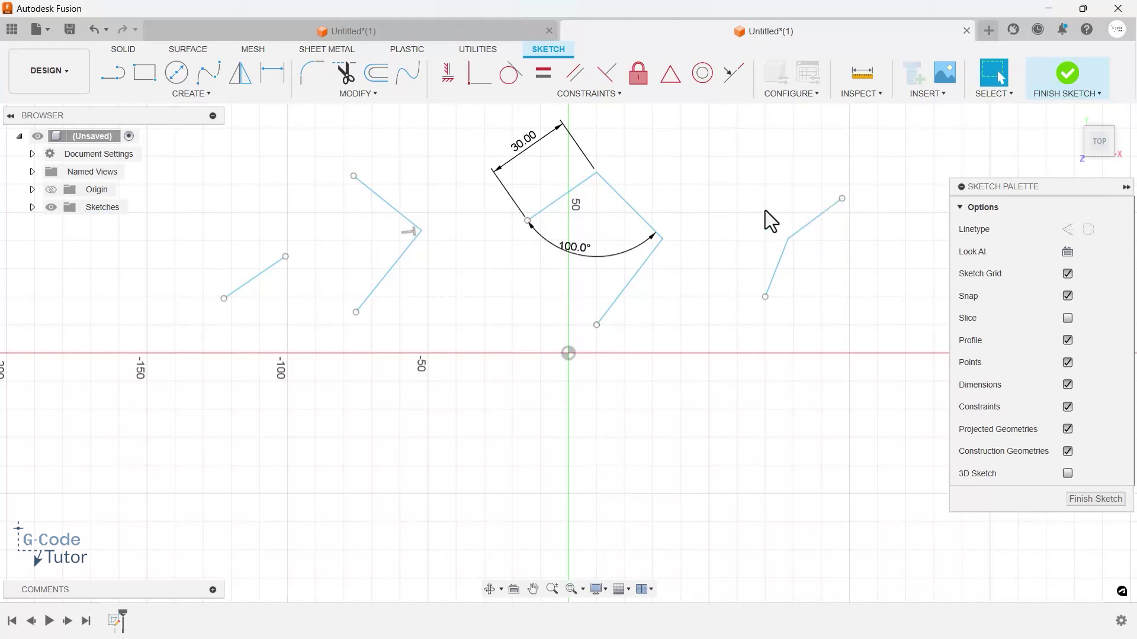
- Try enclosing windows around the rightmost pair's corner point and lower line, select both lines with a crossing window, and clear the selection
left_click_drag(741, 200, 807, 264)
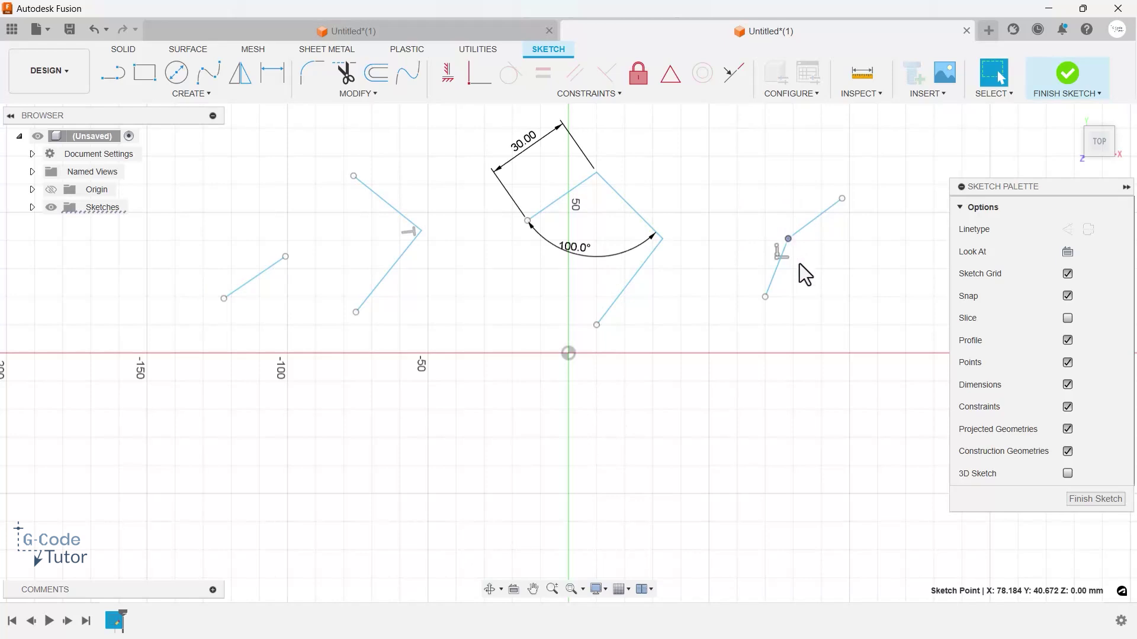
left_click_drag(751, 237, 801, 325)
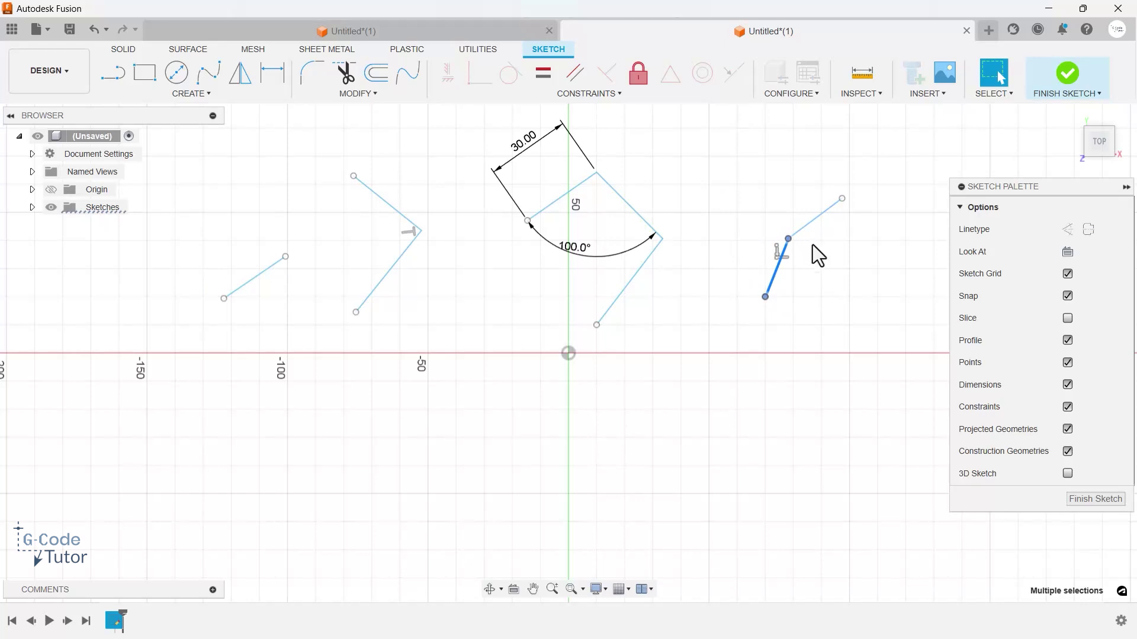
left_click_drag(729, 200, 805, 322)
left_click_drag(835, 324, 746, 222)
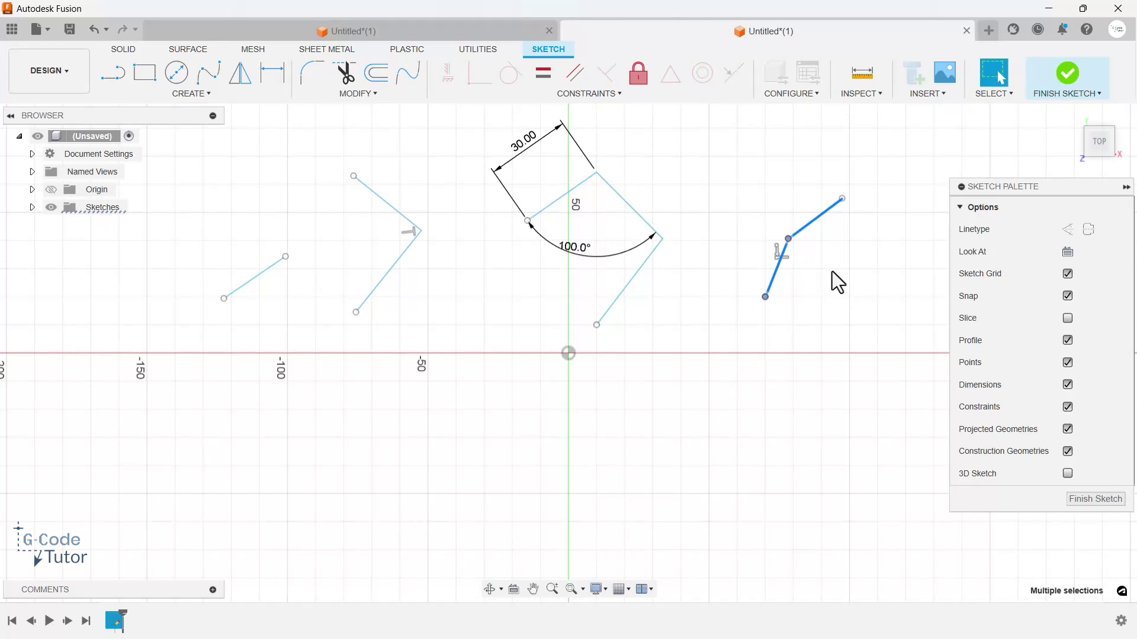
key("Escape")
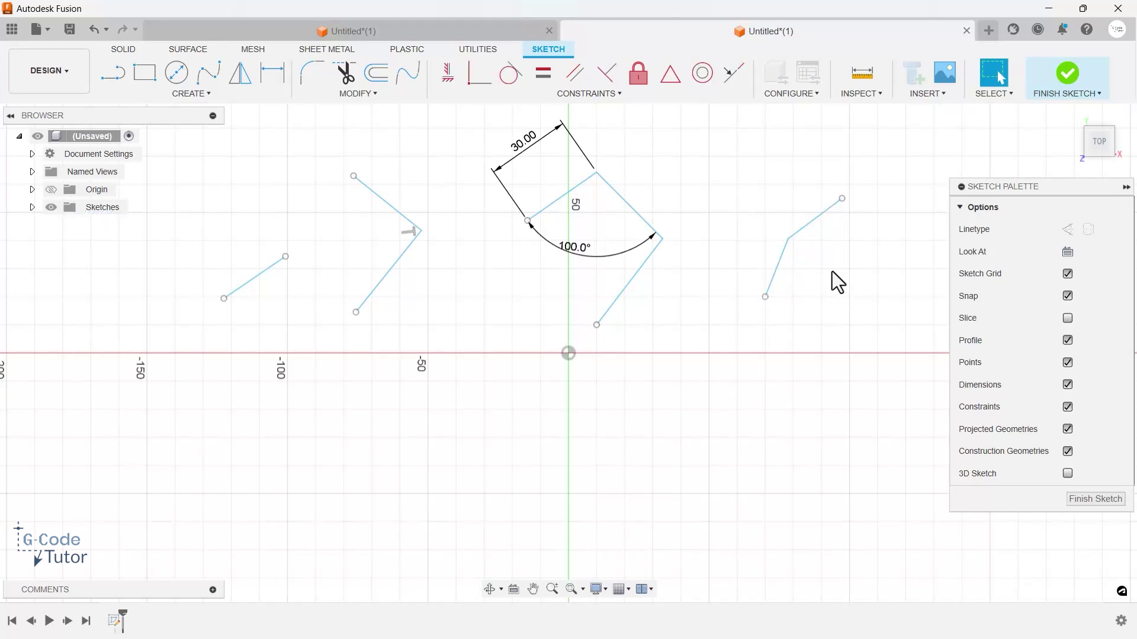